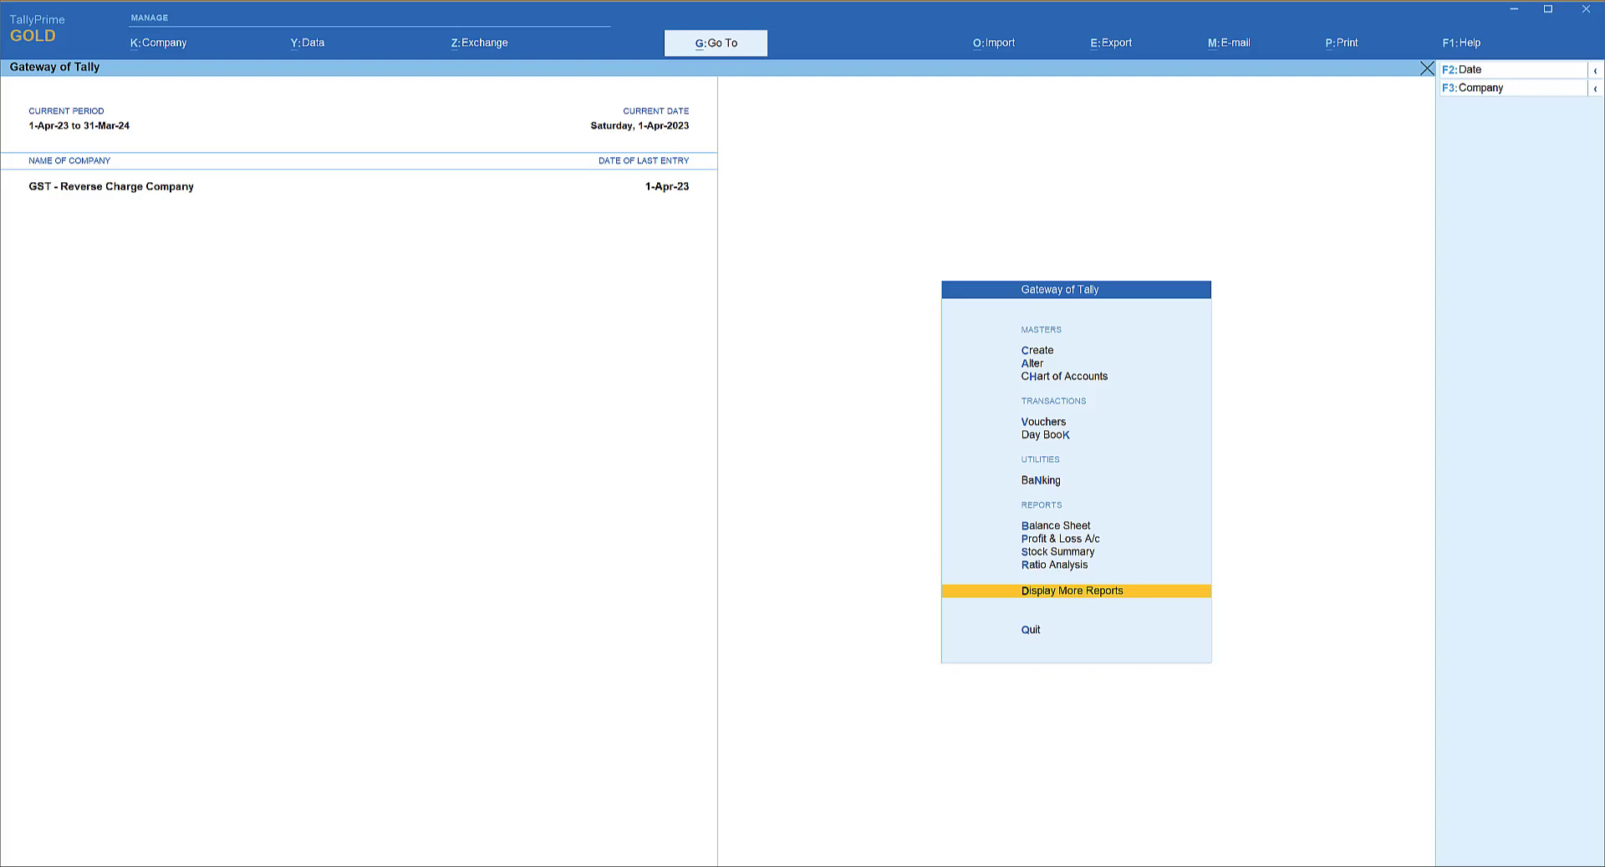
# Step: Open the company features and set "Set/Alter Company GST Rate and Other Details" to Yes to open the GST details
pyautogui.press('F11')
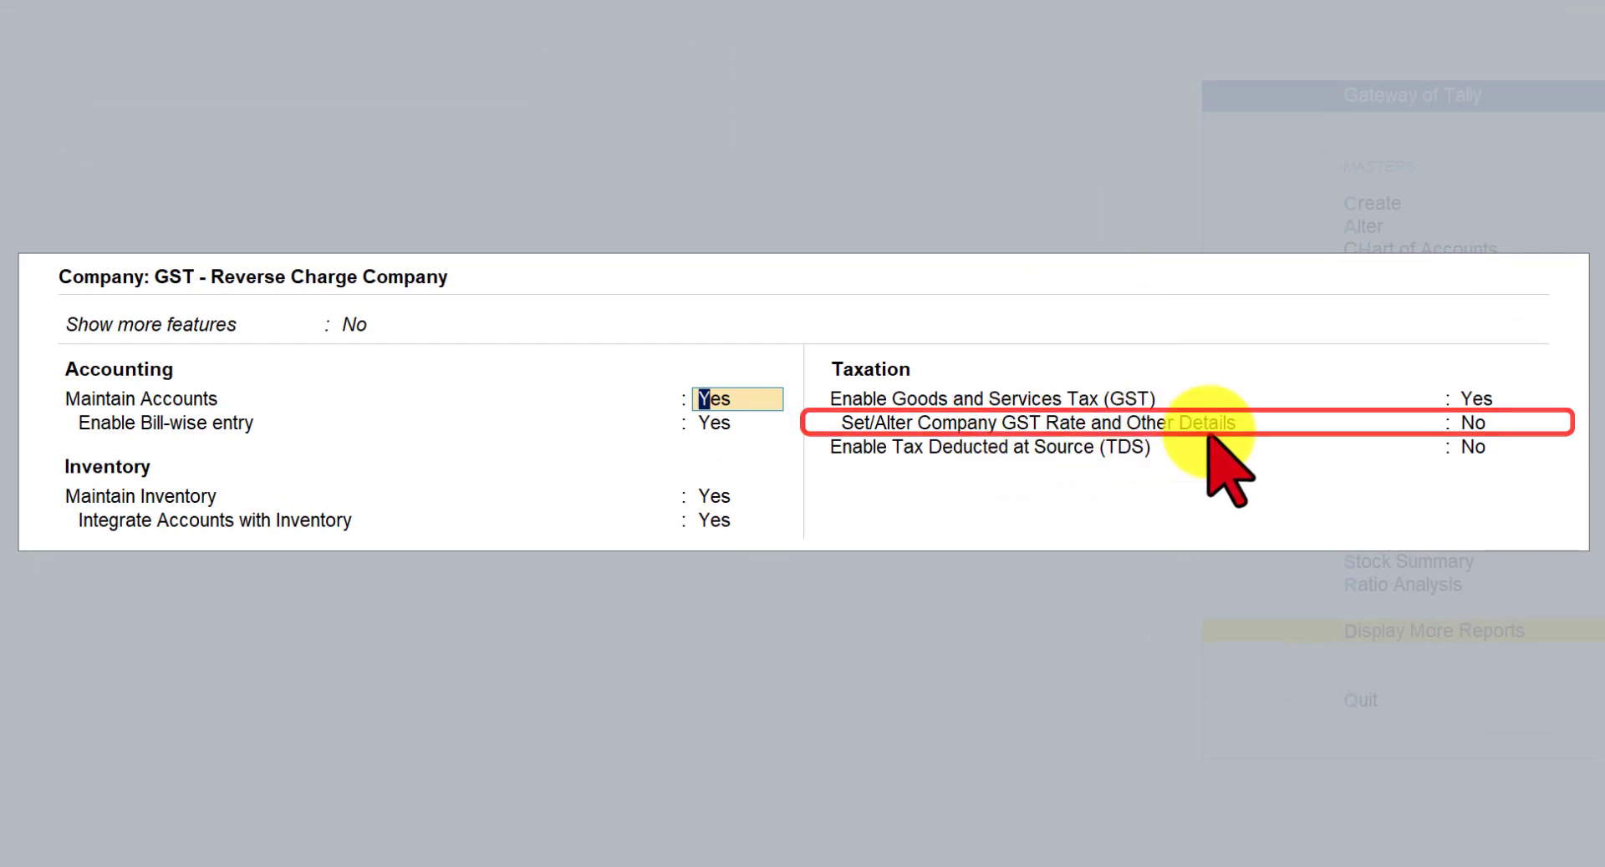
pyautogui.click(1475, 423)
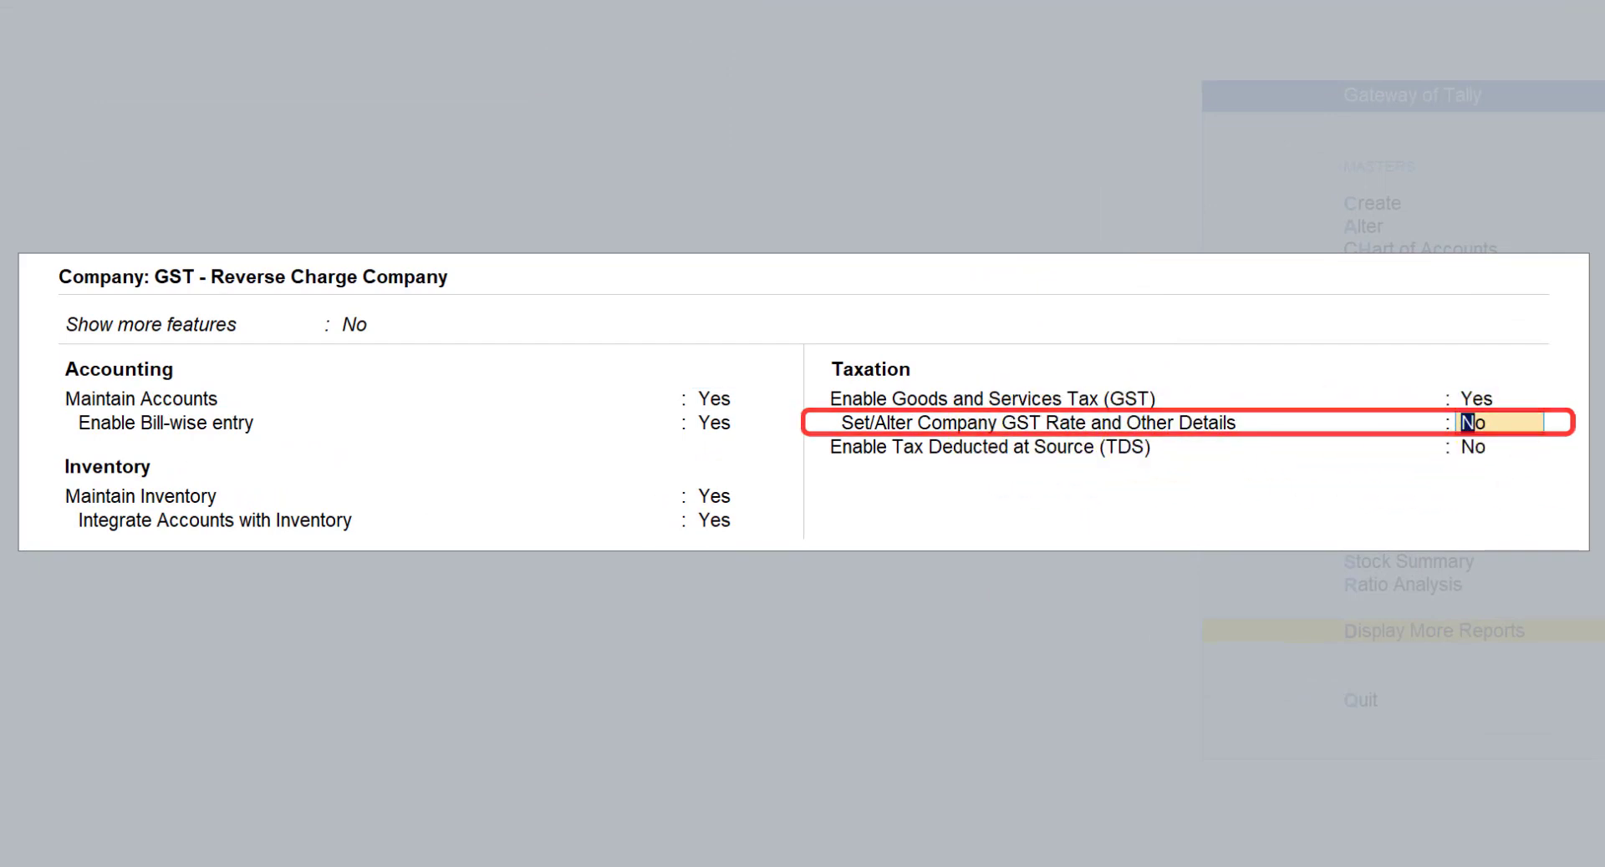
pyautogui.write('y')
pyautogui.press('Return')
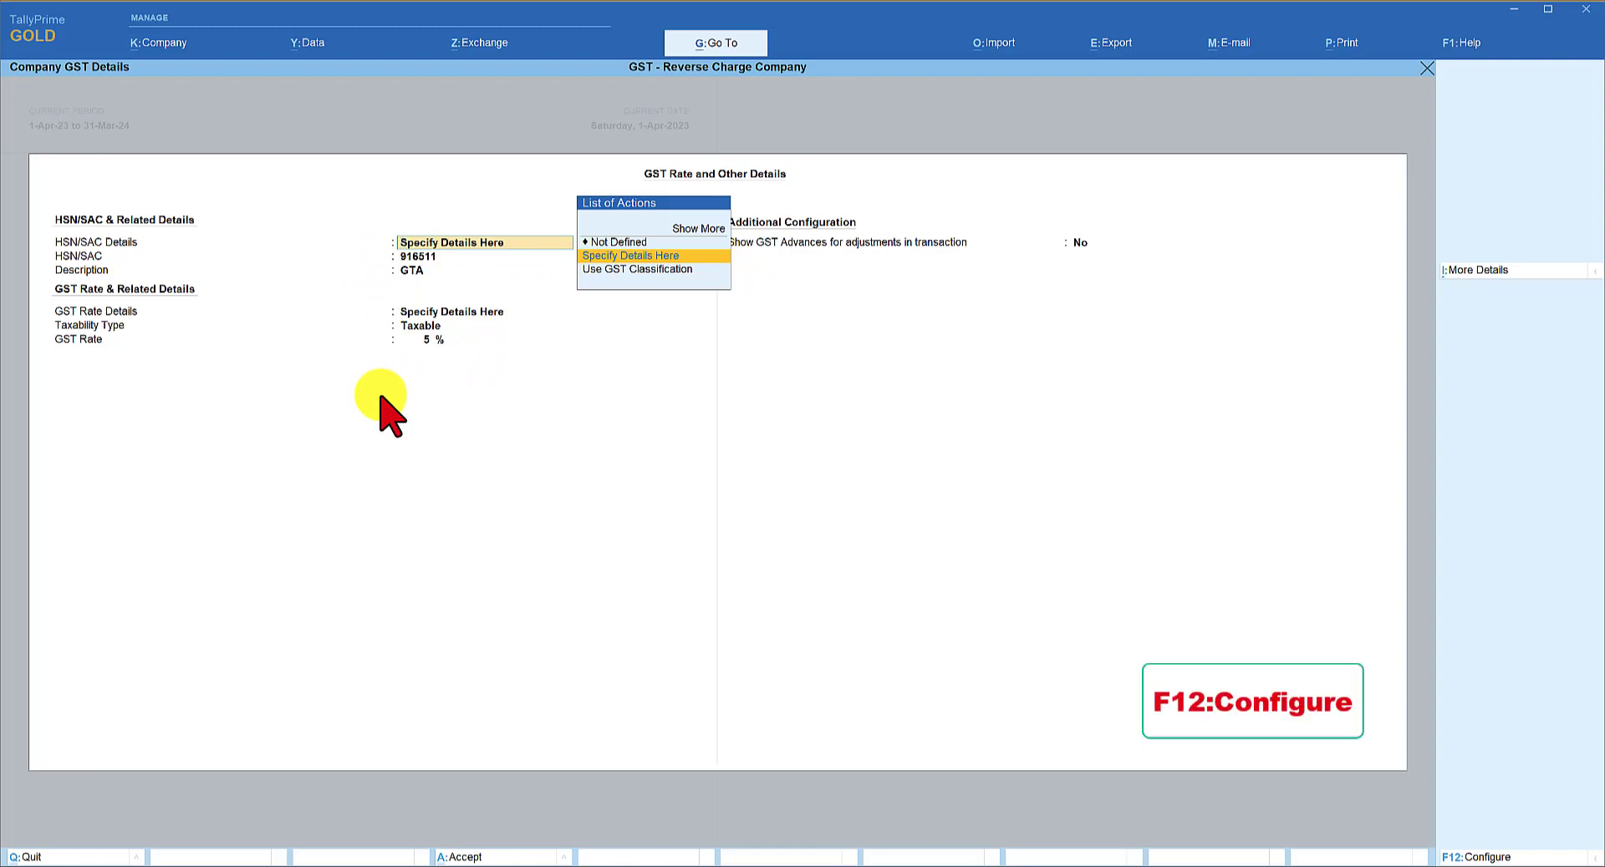
# Step: Configure the company GST details with "Provide breakup of Tax Rate" set to Yes and save the configuration
pyautogui.press('F12')
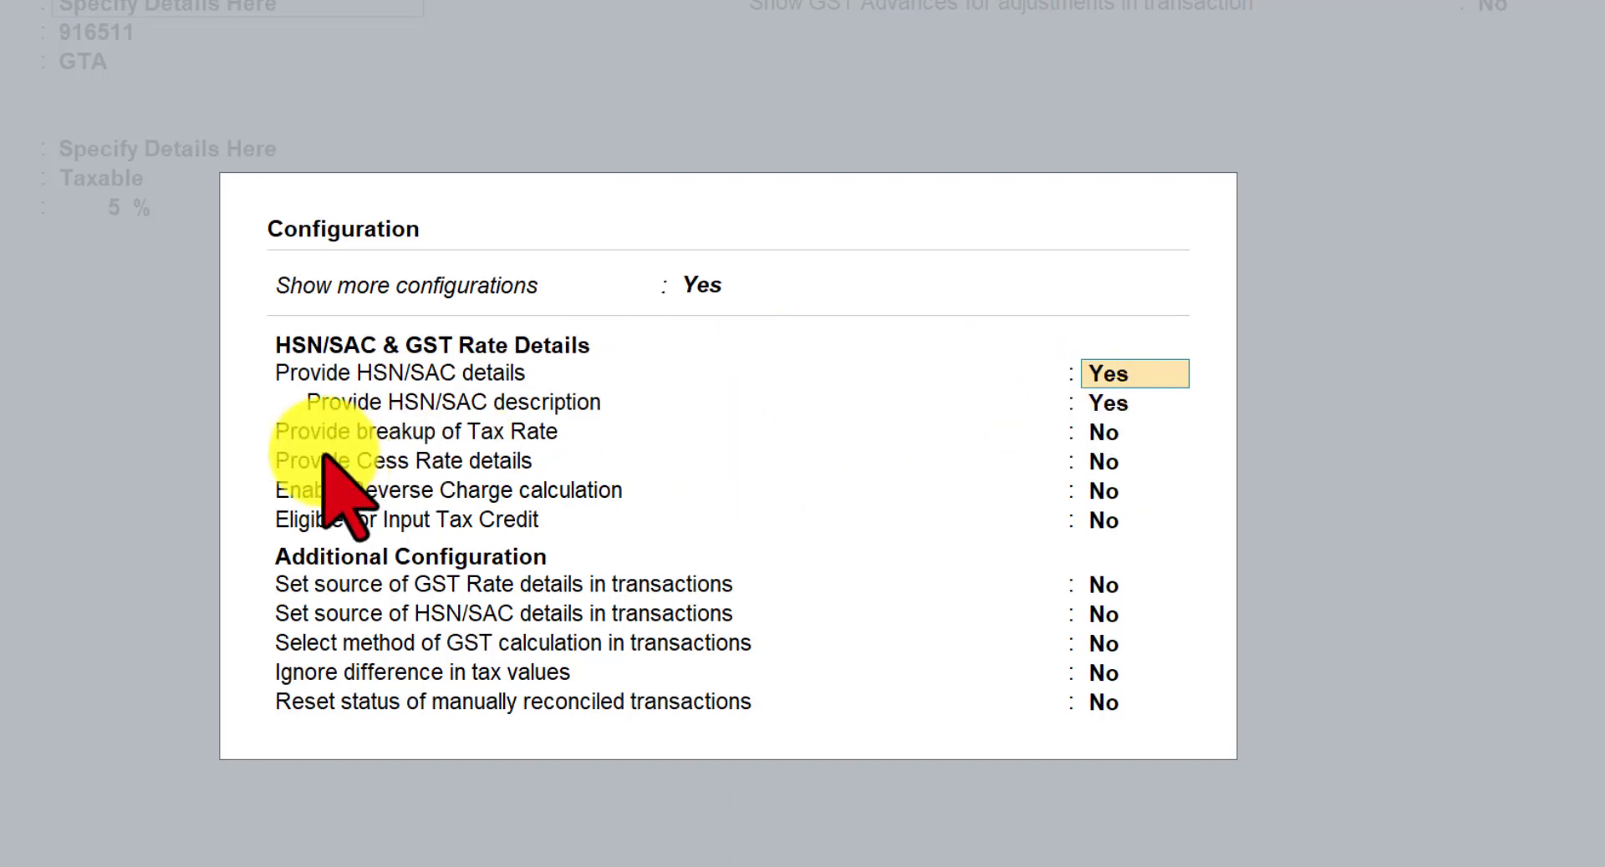
pyautogui.click(1095, 435)
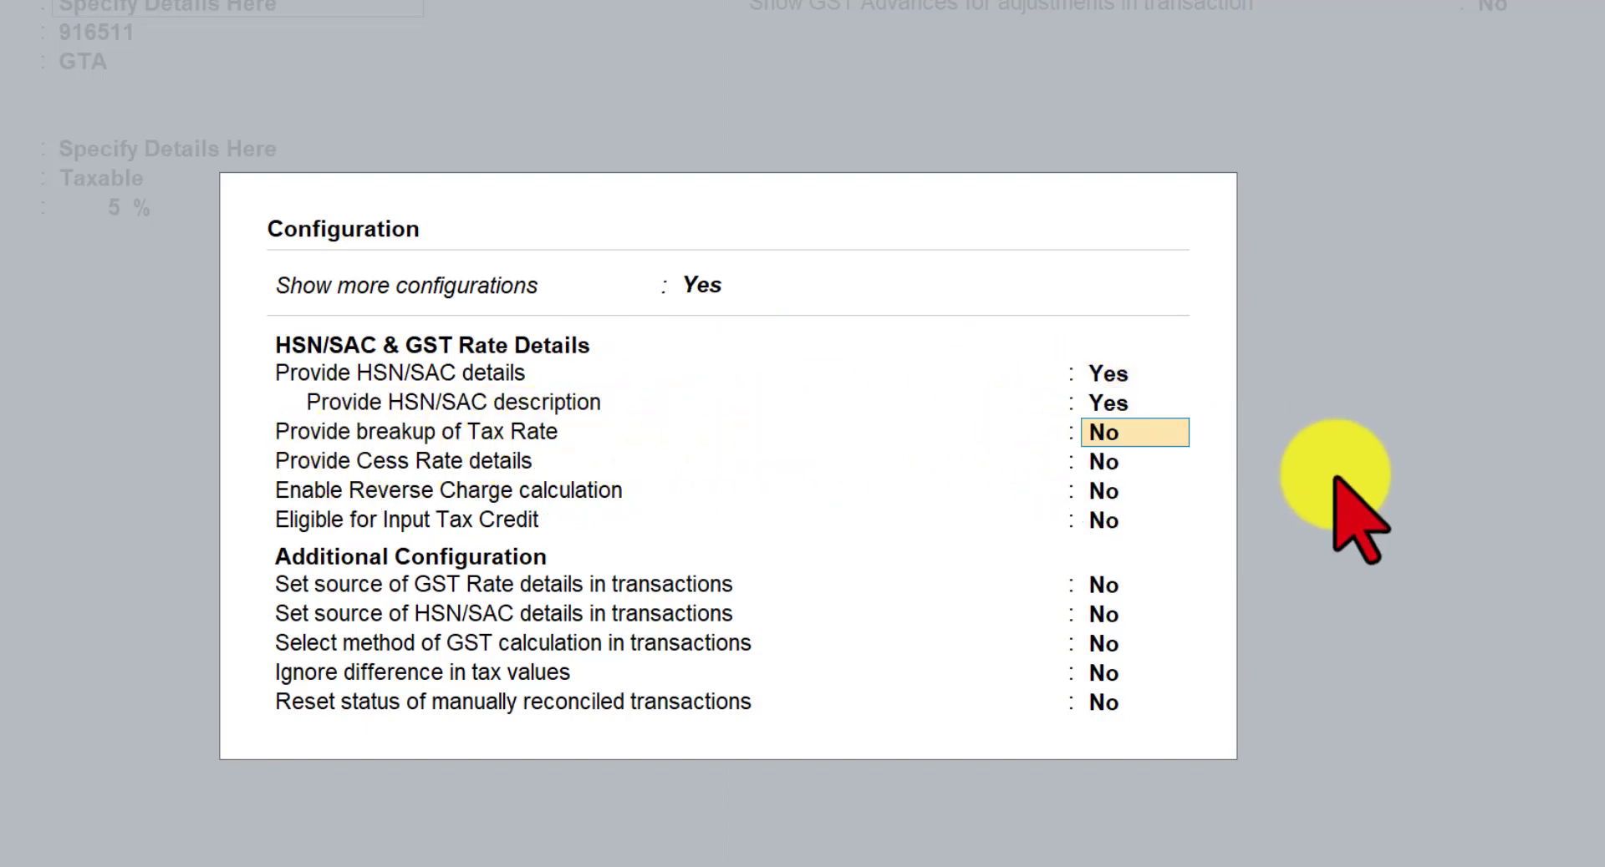
pyautogui.write('y')
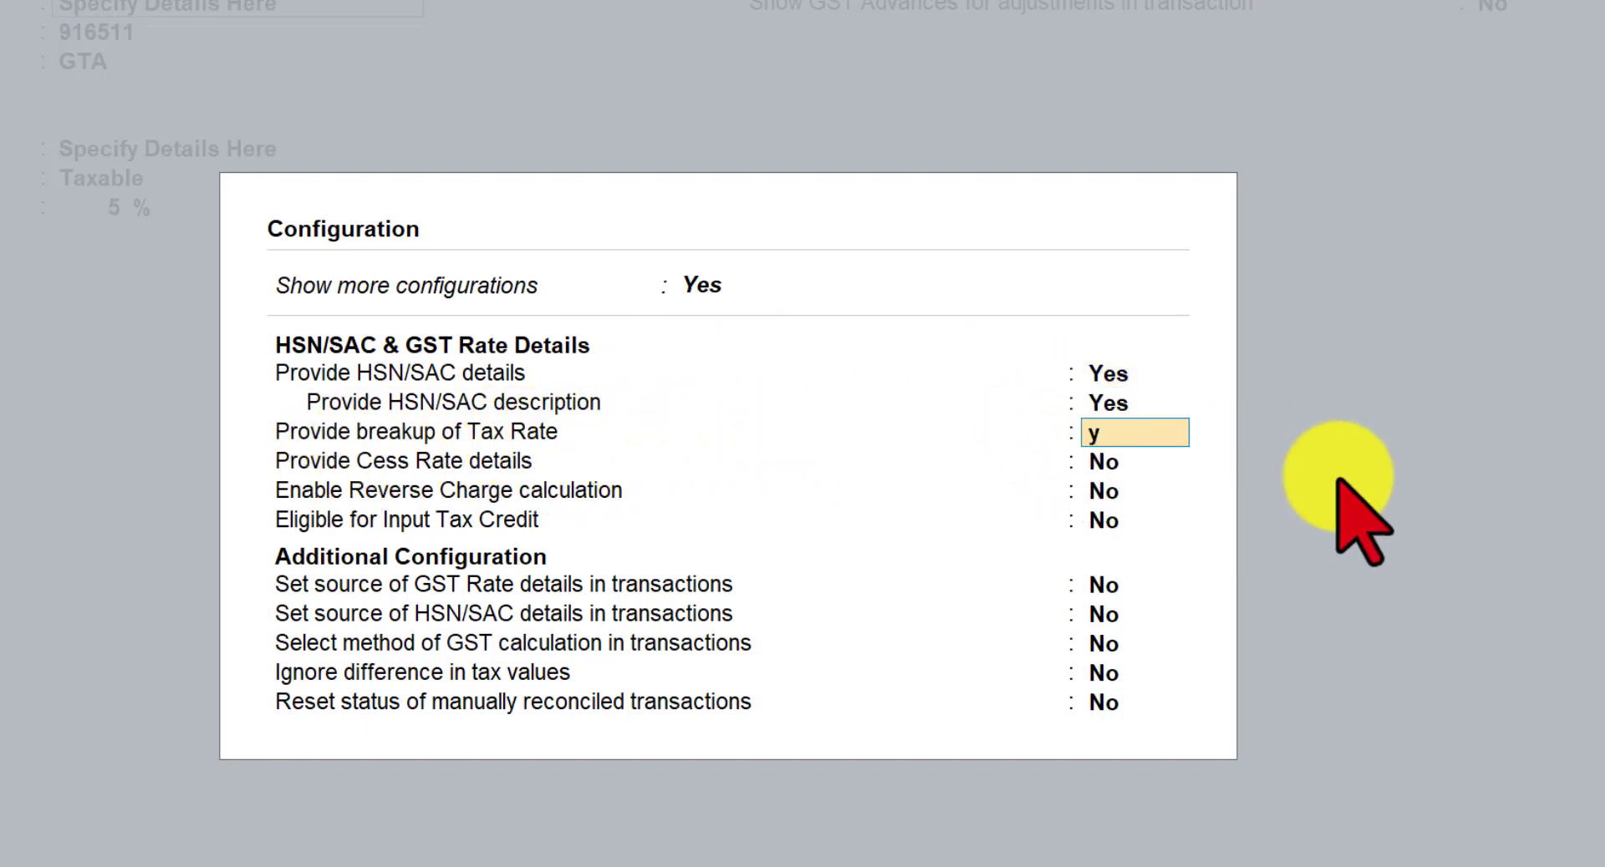
pyautogui.press('Return')
pyautogui.hotkey('ctrl', 'a')
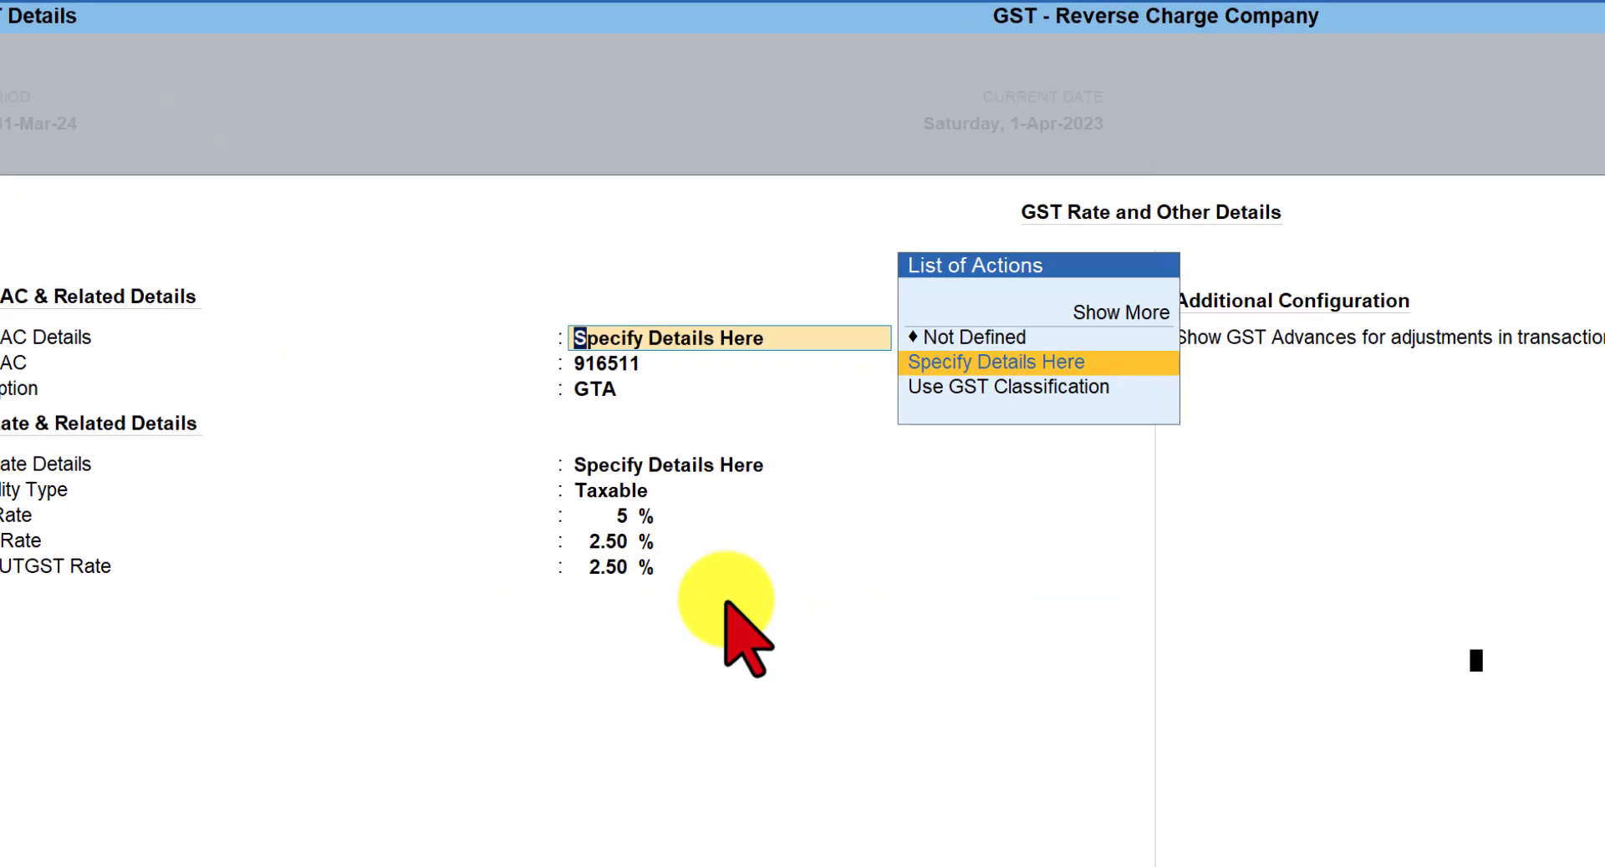
# Step: Set "Enable Reverse Charge calculation" to Yes in the GST details configuration and save it
pyautogui.press('F12')
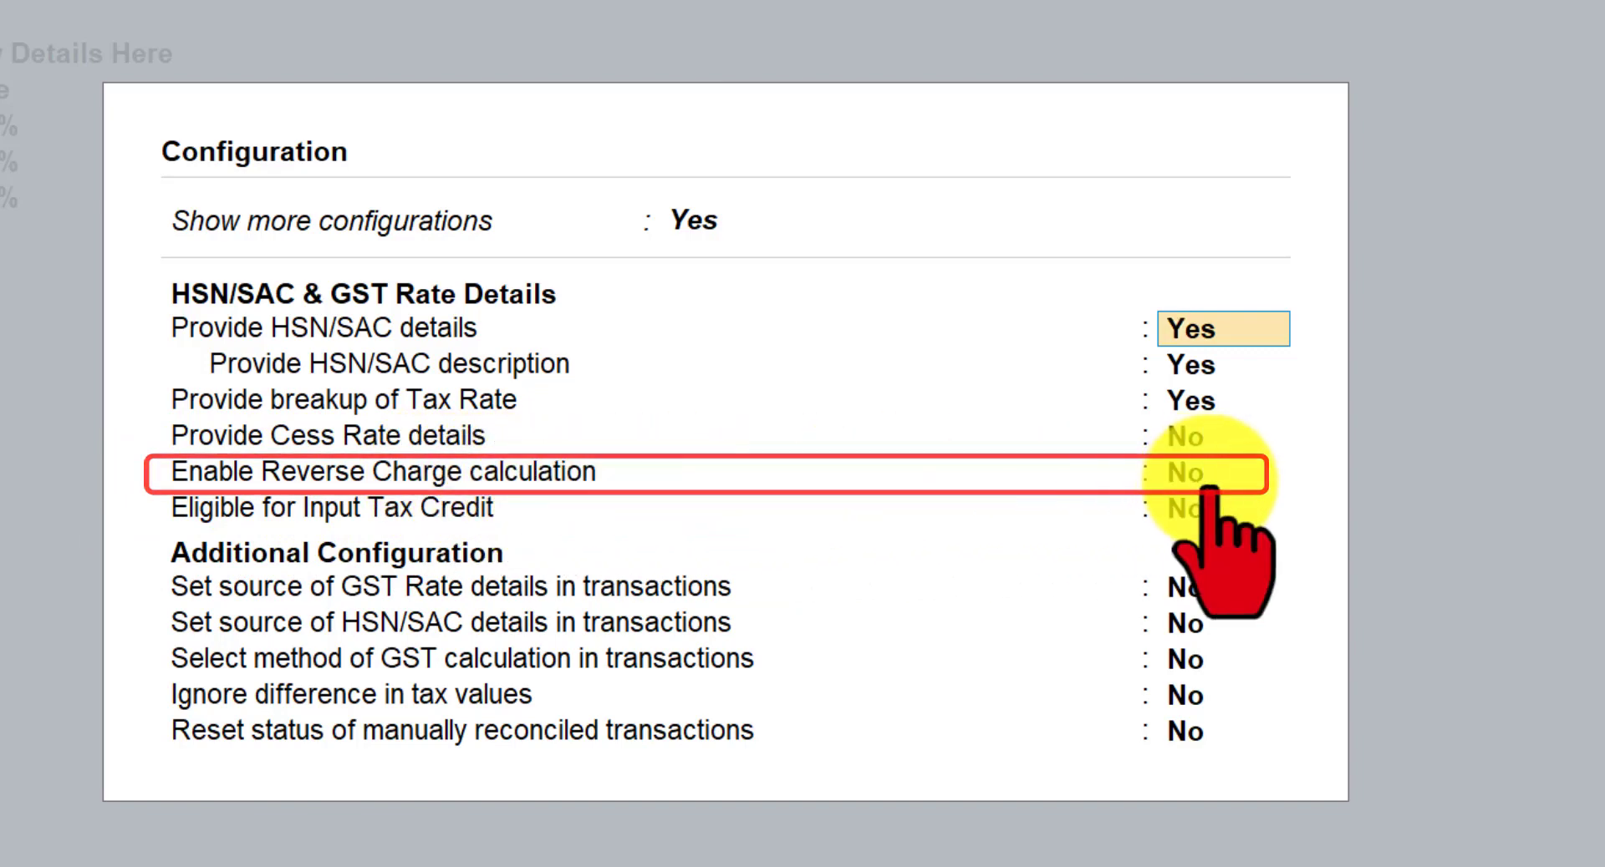
pyautogui.click(1183, 474)
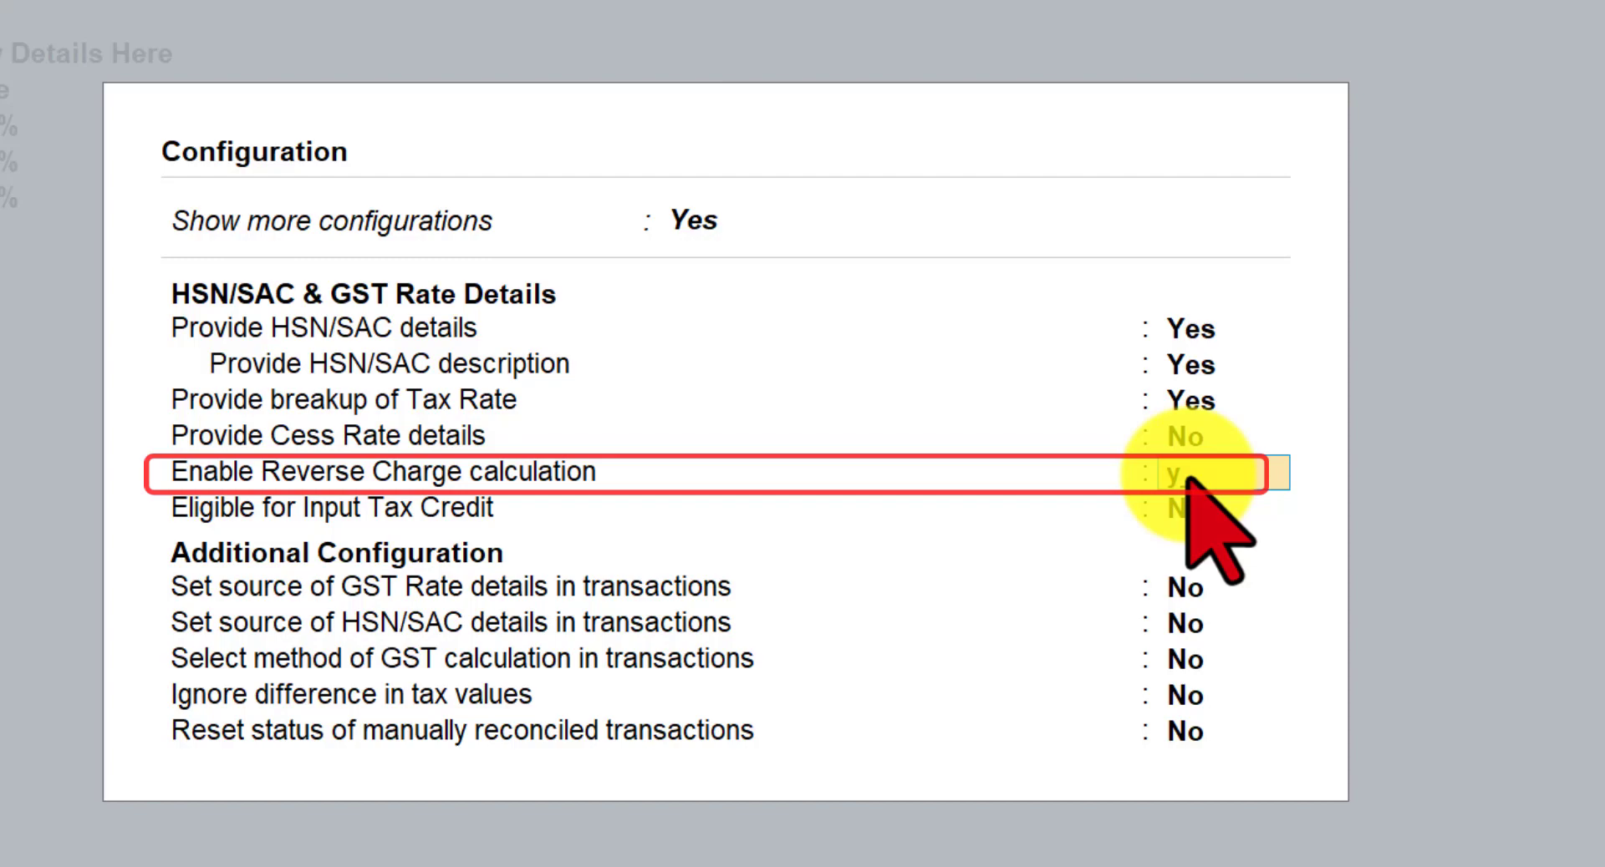
pyautogui.press('y')
pyautogui.hotkey('ctrl', 'a')
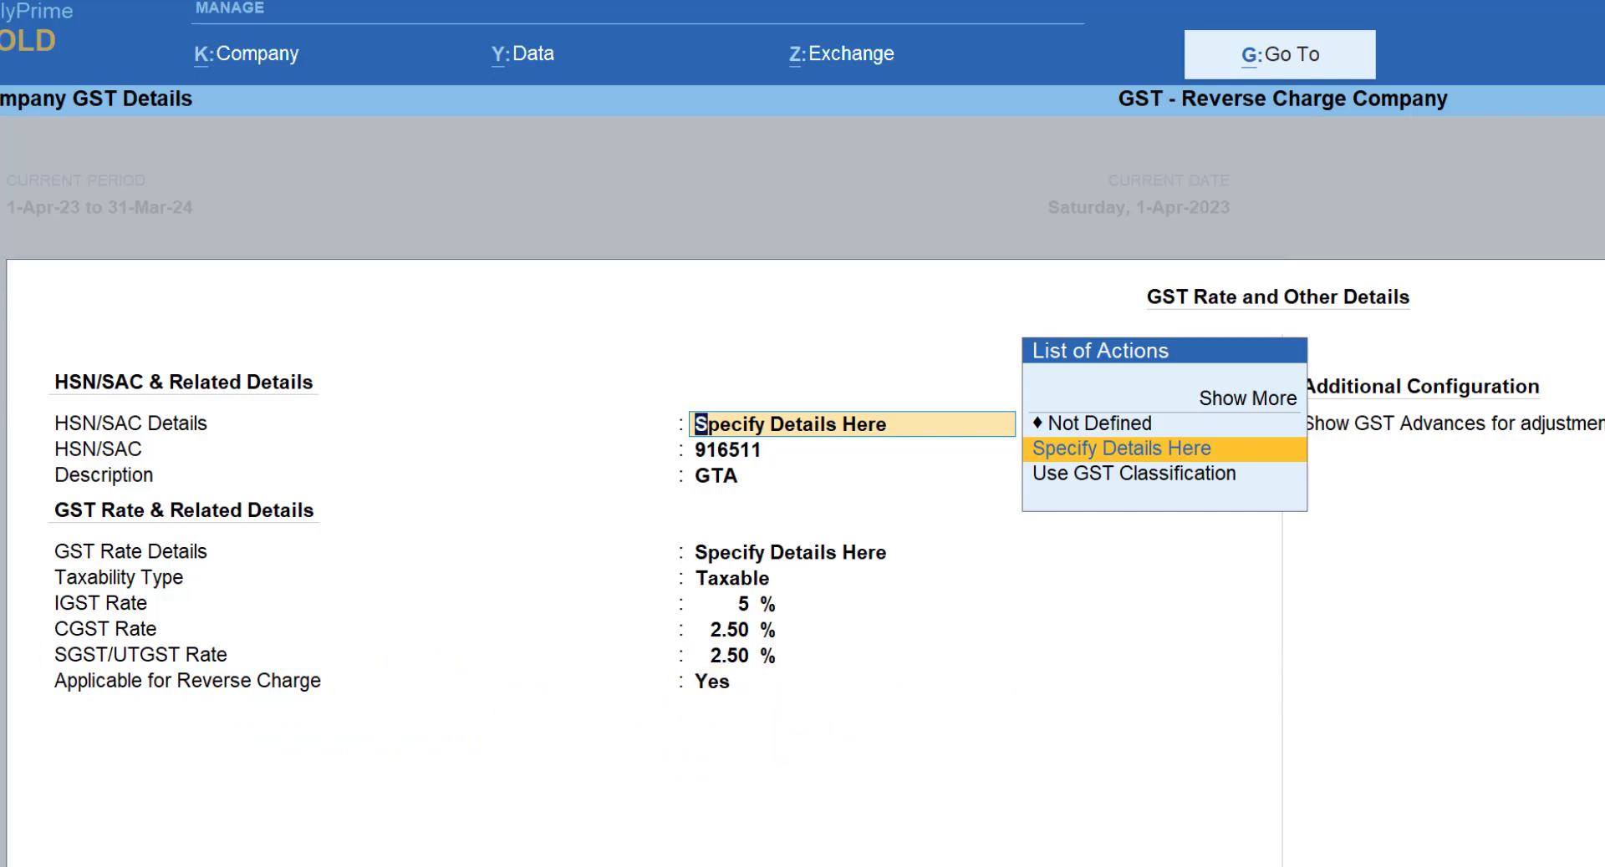
# Step: Save the company's GST rate details and feature settings, and view the Freight Charges ledger's statutory details
pyautogui.press('F12')
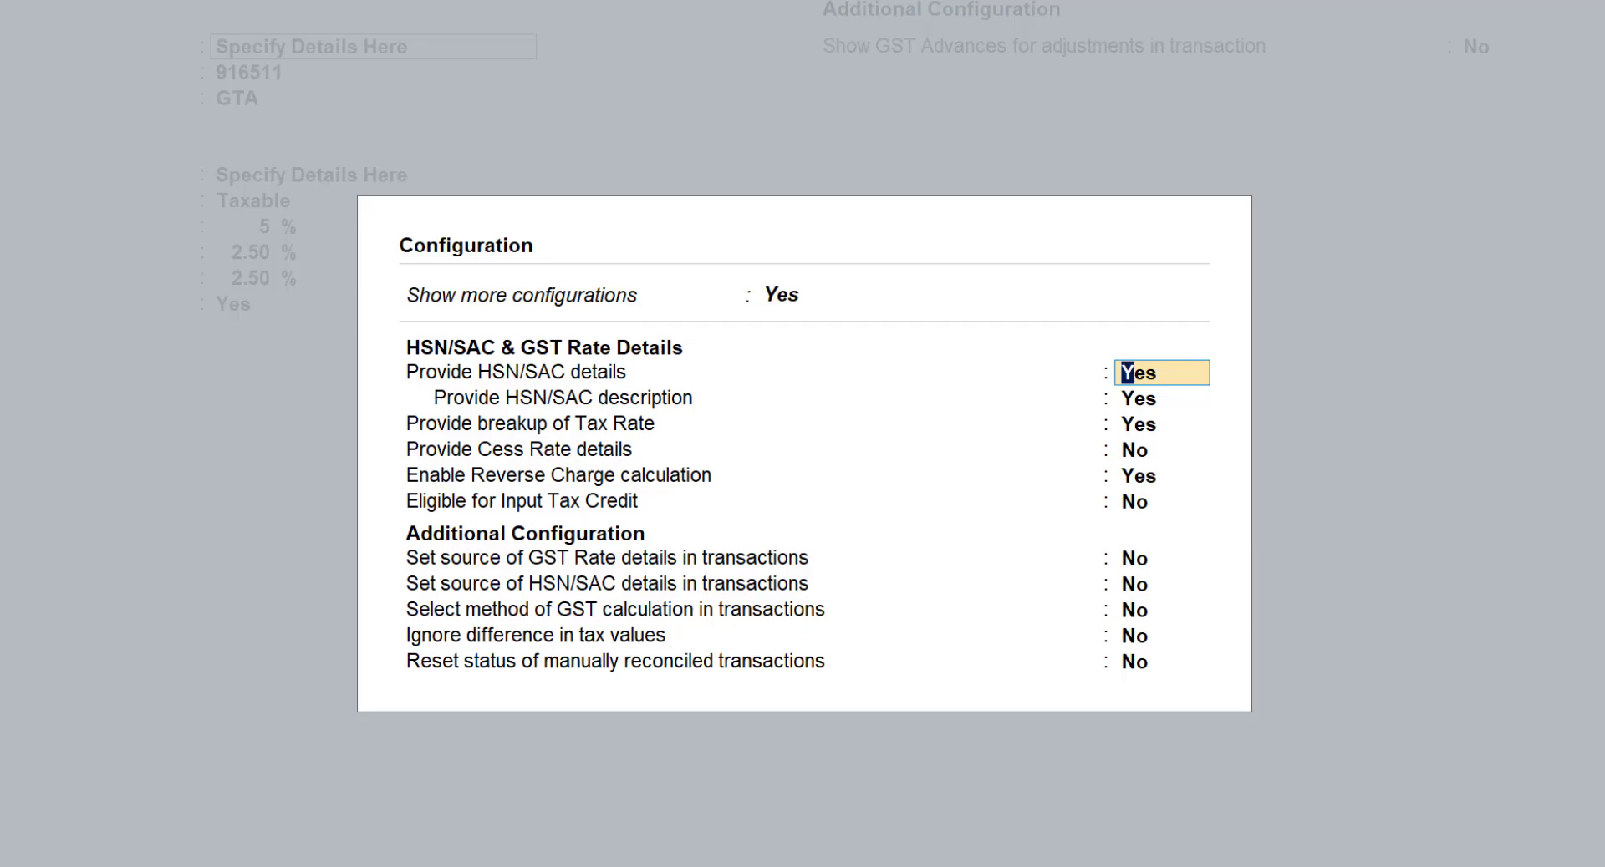
pyautogui.press('Escape')
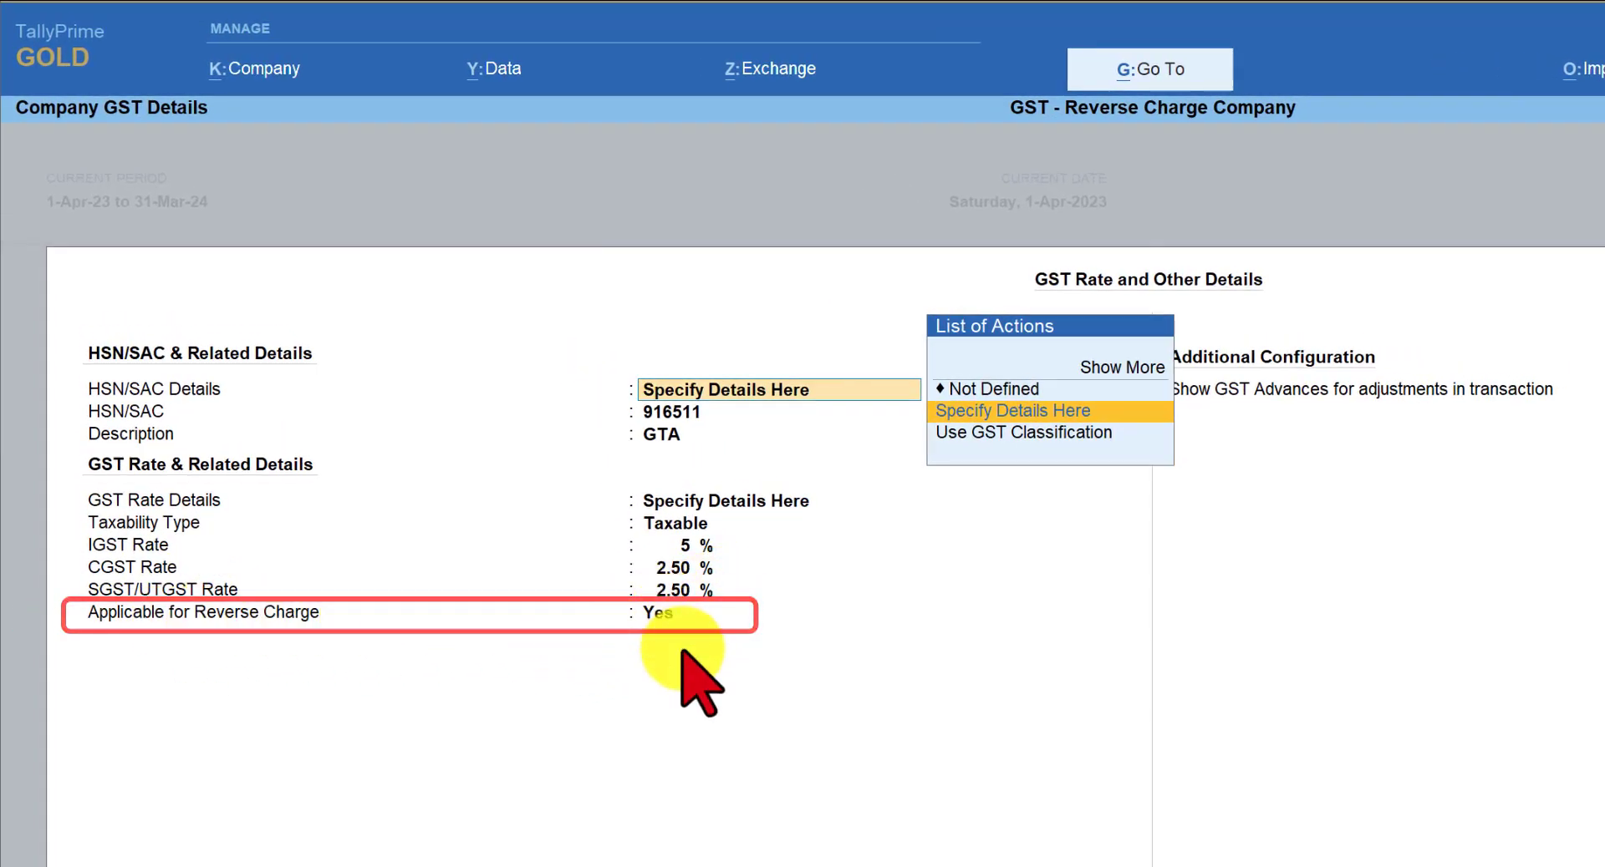
pyautogui.hotkey('ctrl', 'a')
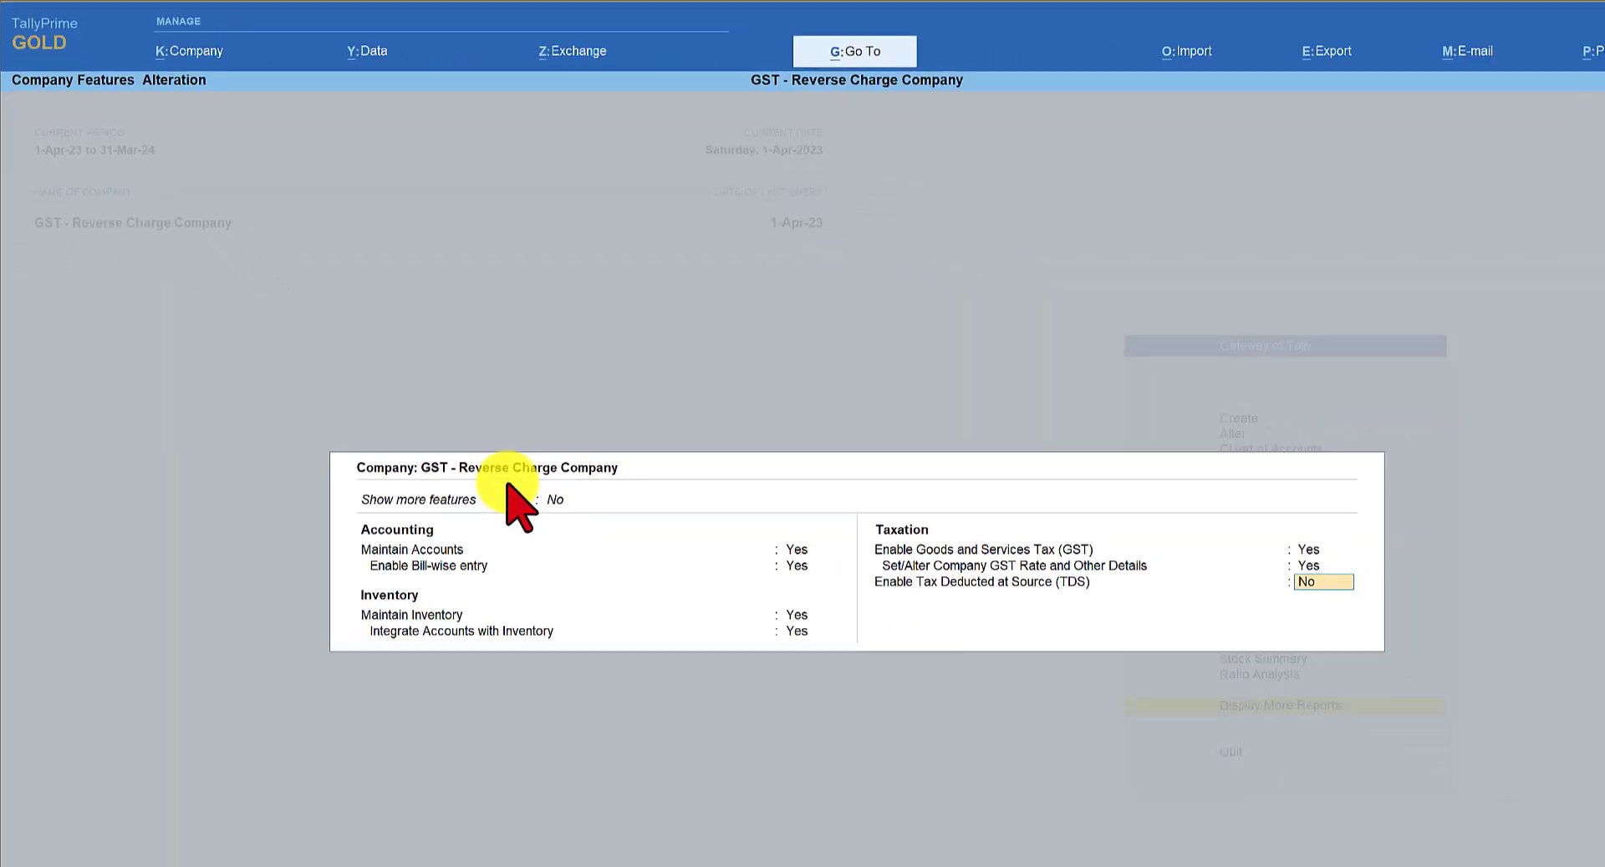
pyautogui.hotkey('ctrl', 'a')
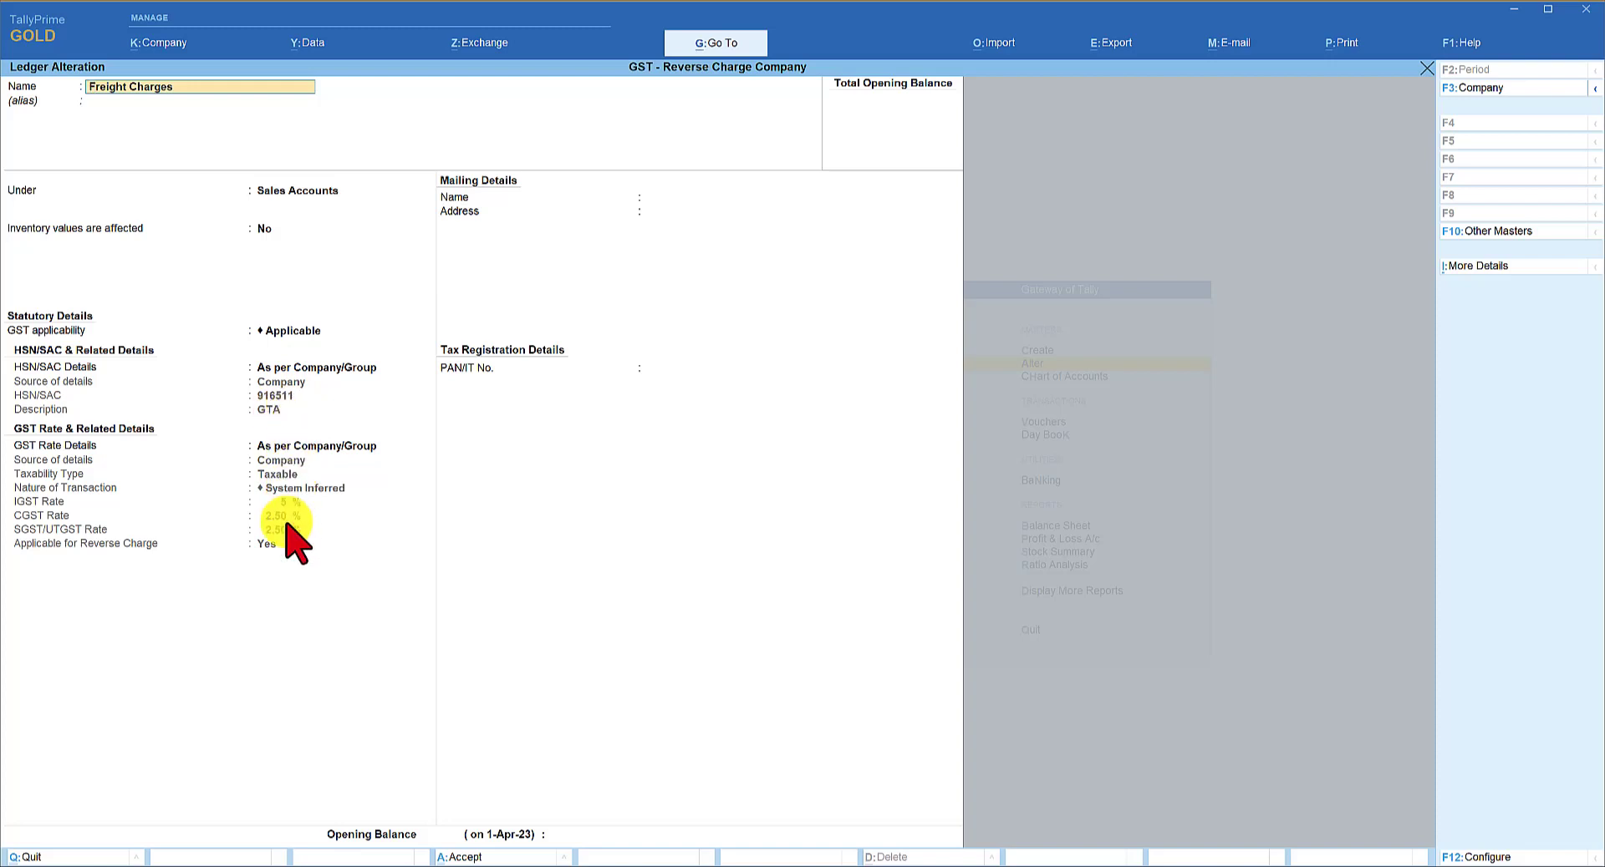
pyautogui.press('Escape')
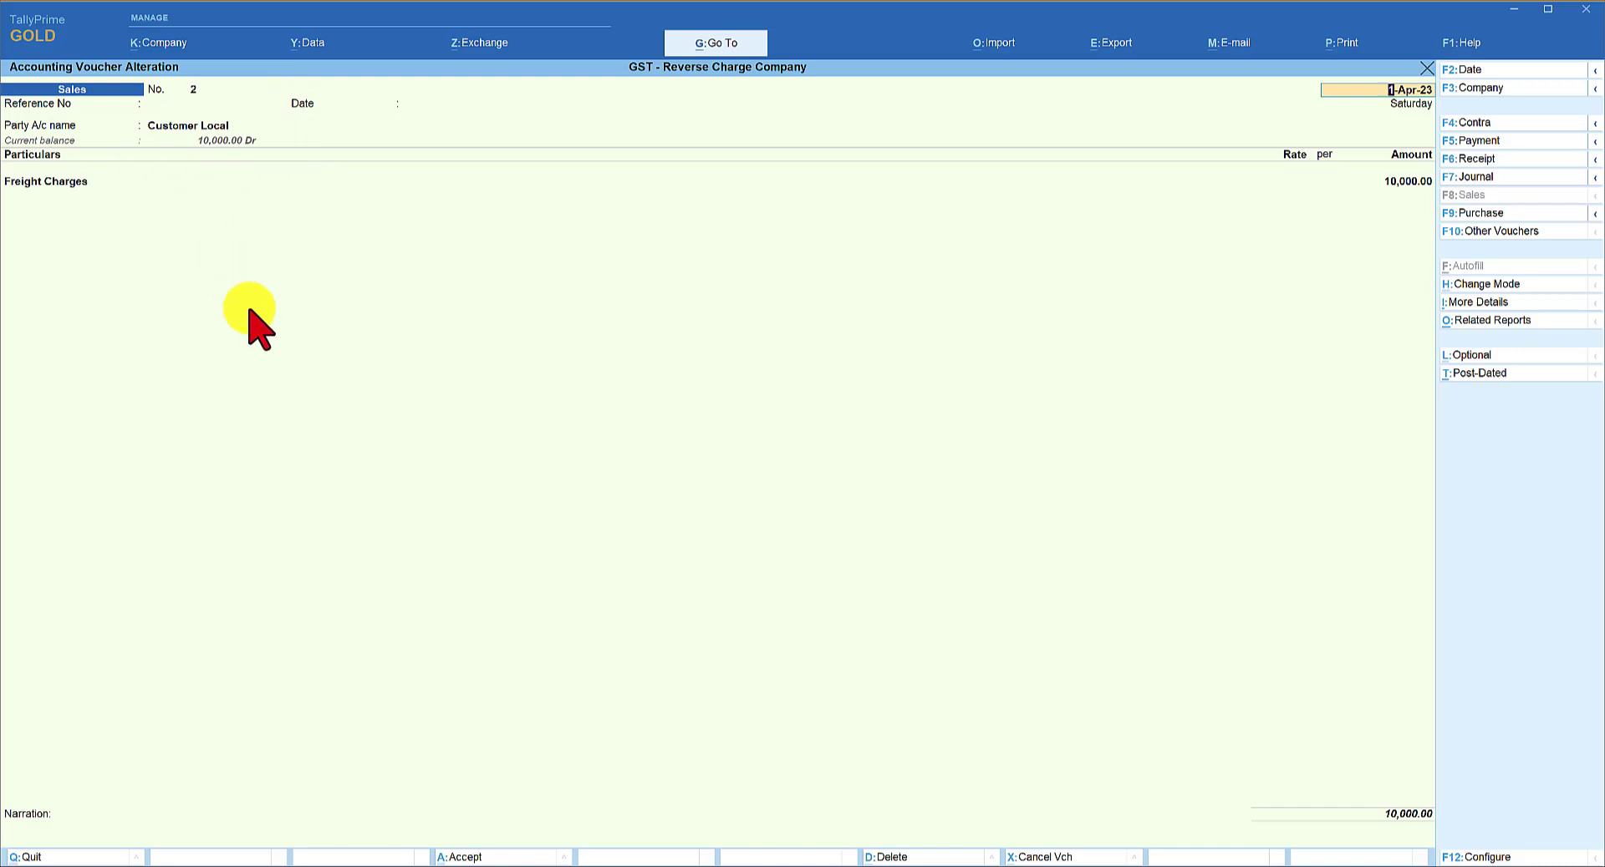
# Step: Try to add the CGST ledger below Freight Charges in sales voucher 2 for Customer Local
pyautogui.click(200, 127)
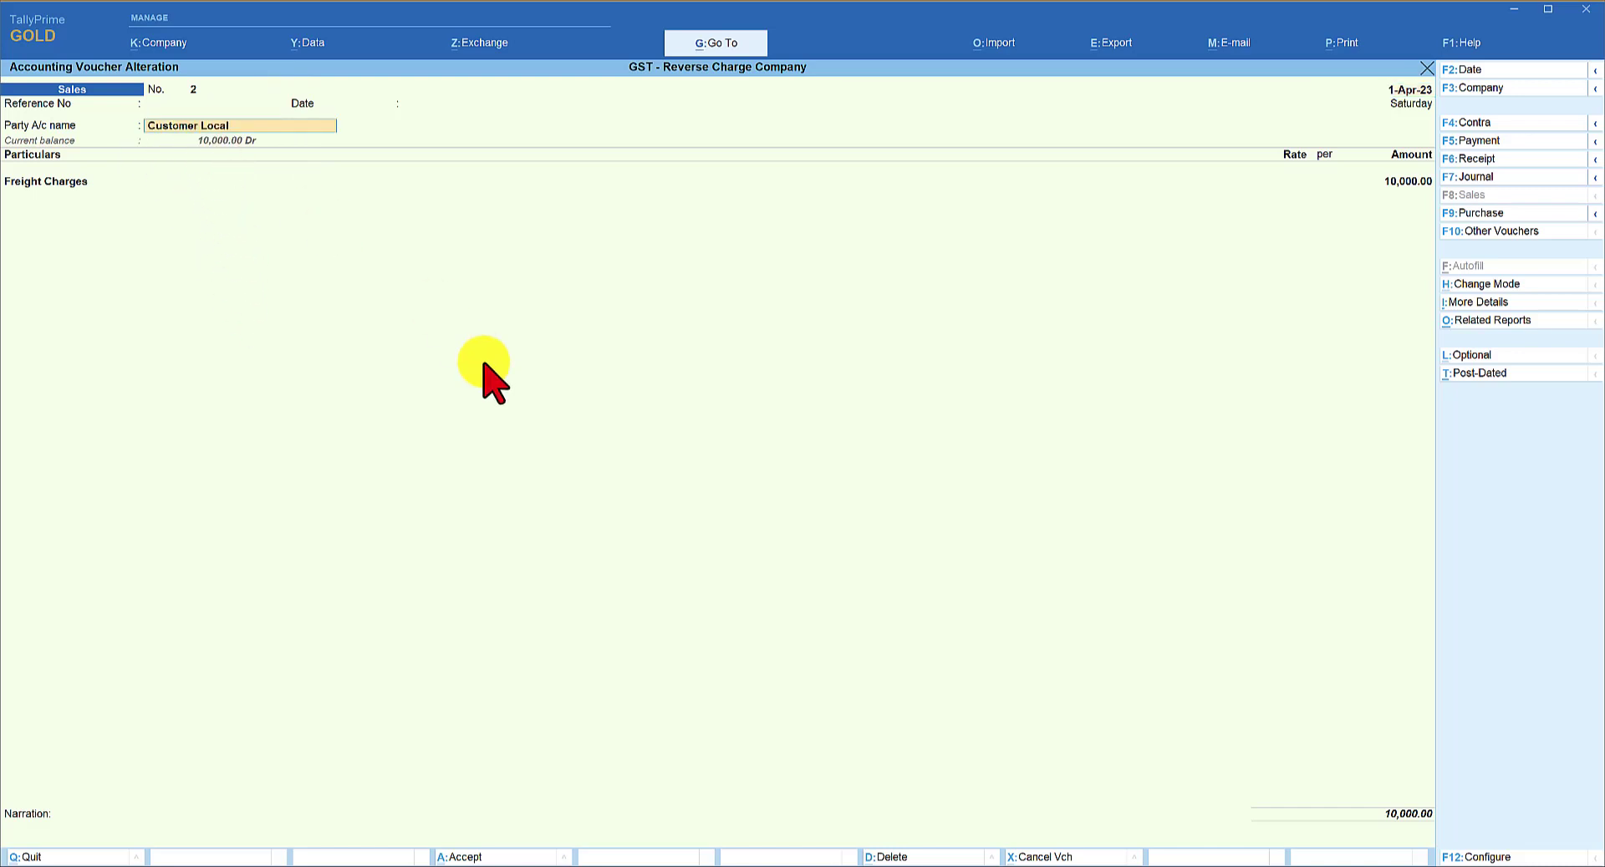
pyautogui.press('Return')
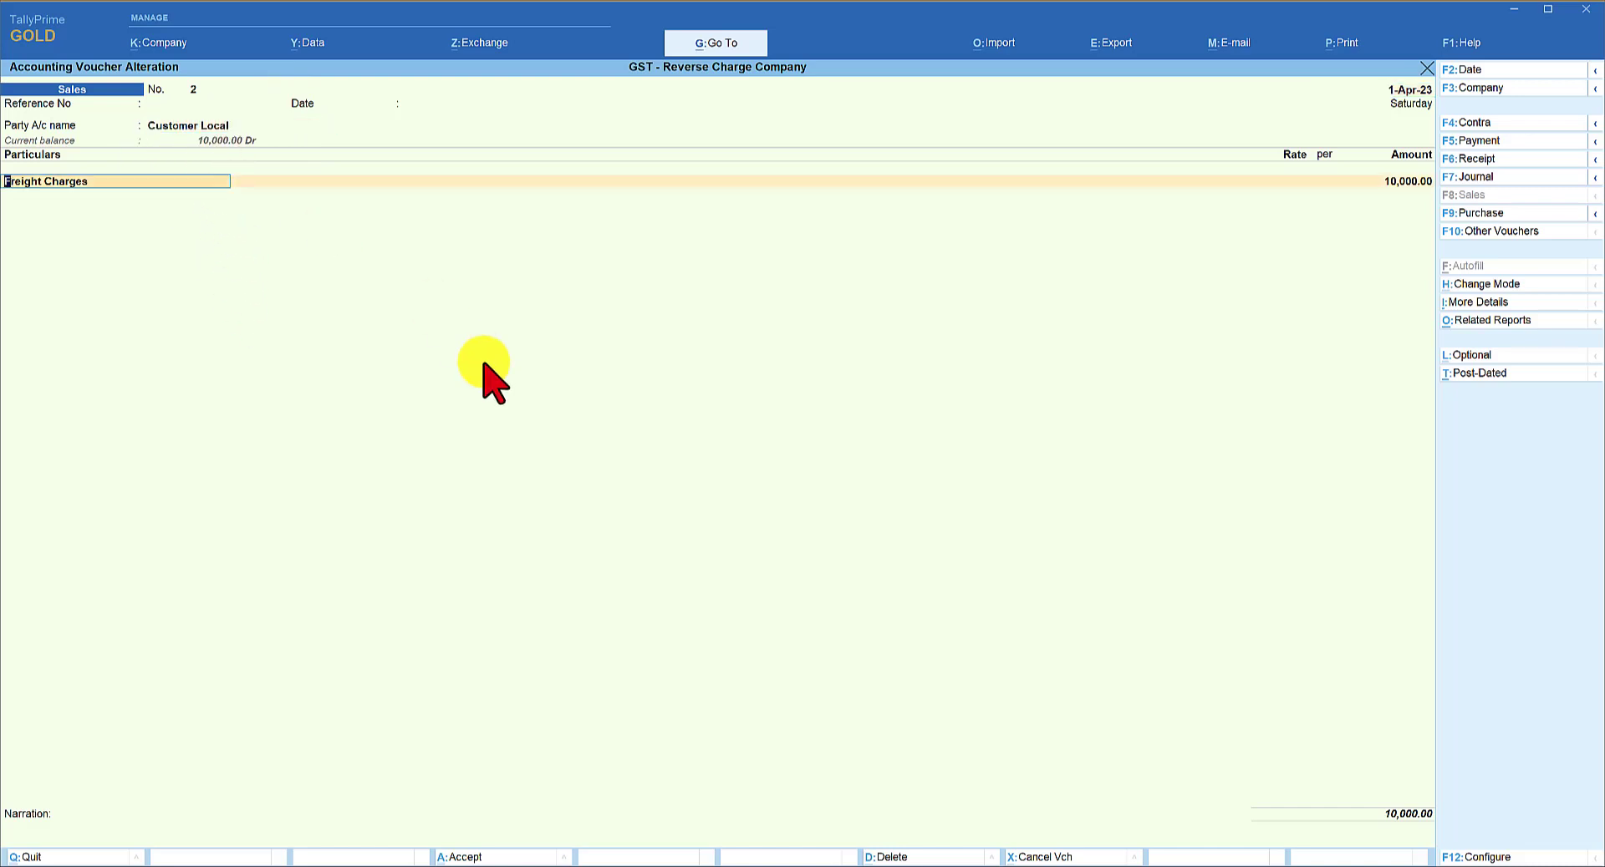
pyautogui.press('Return')
pyautogui.press('Return')
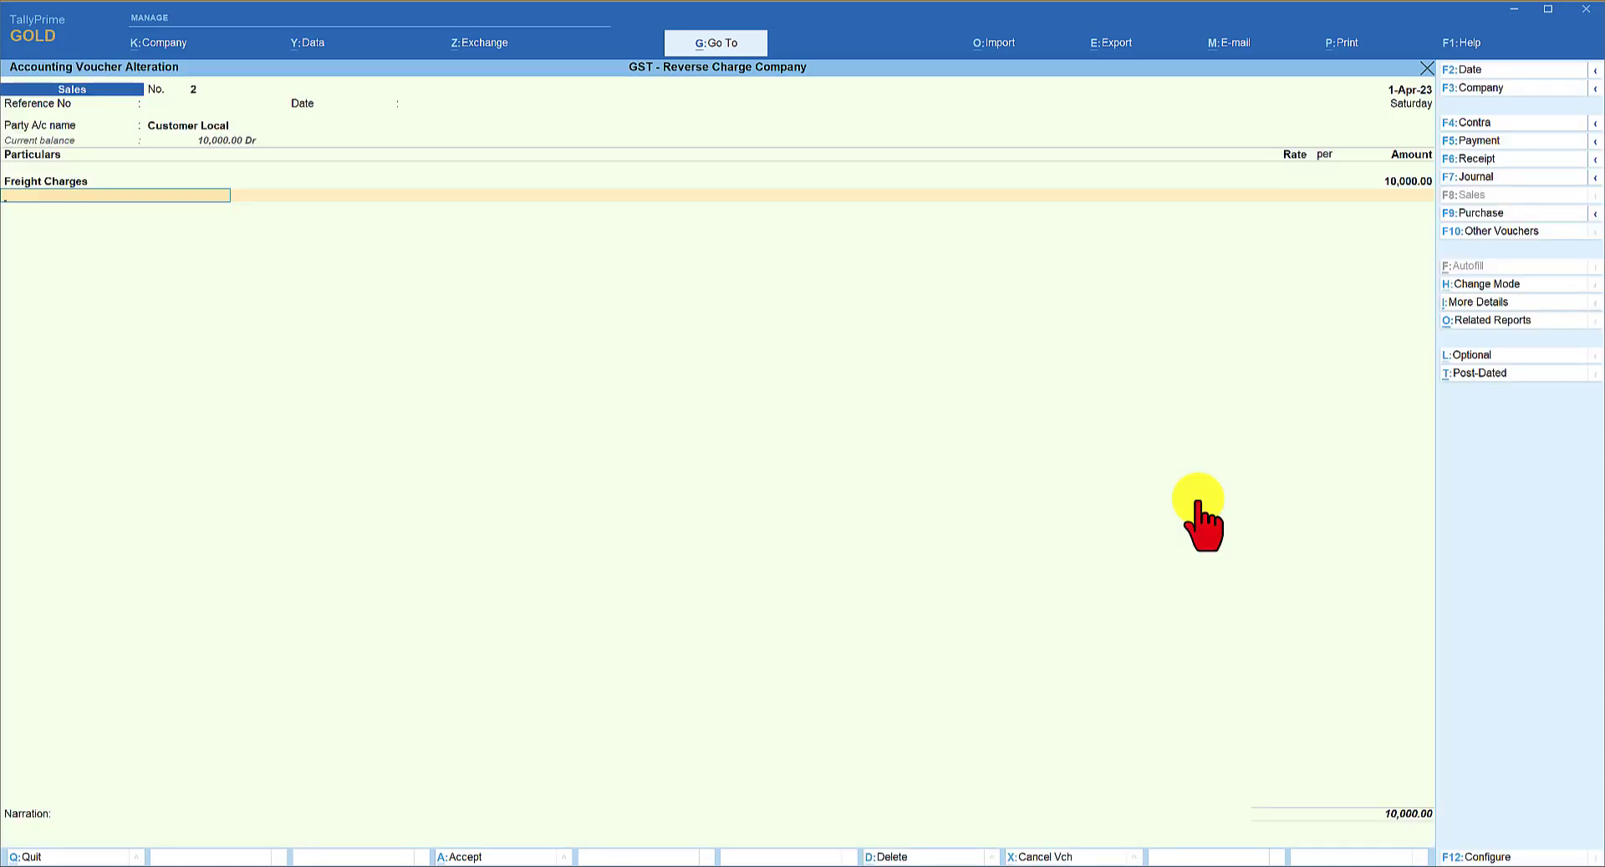
pyautogui.write('C')
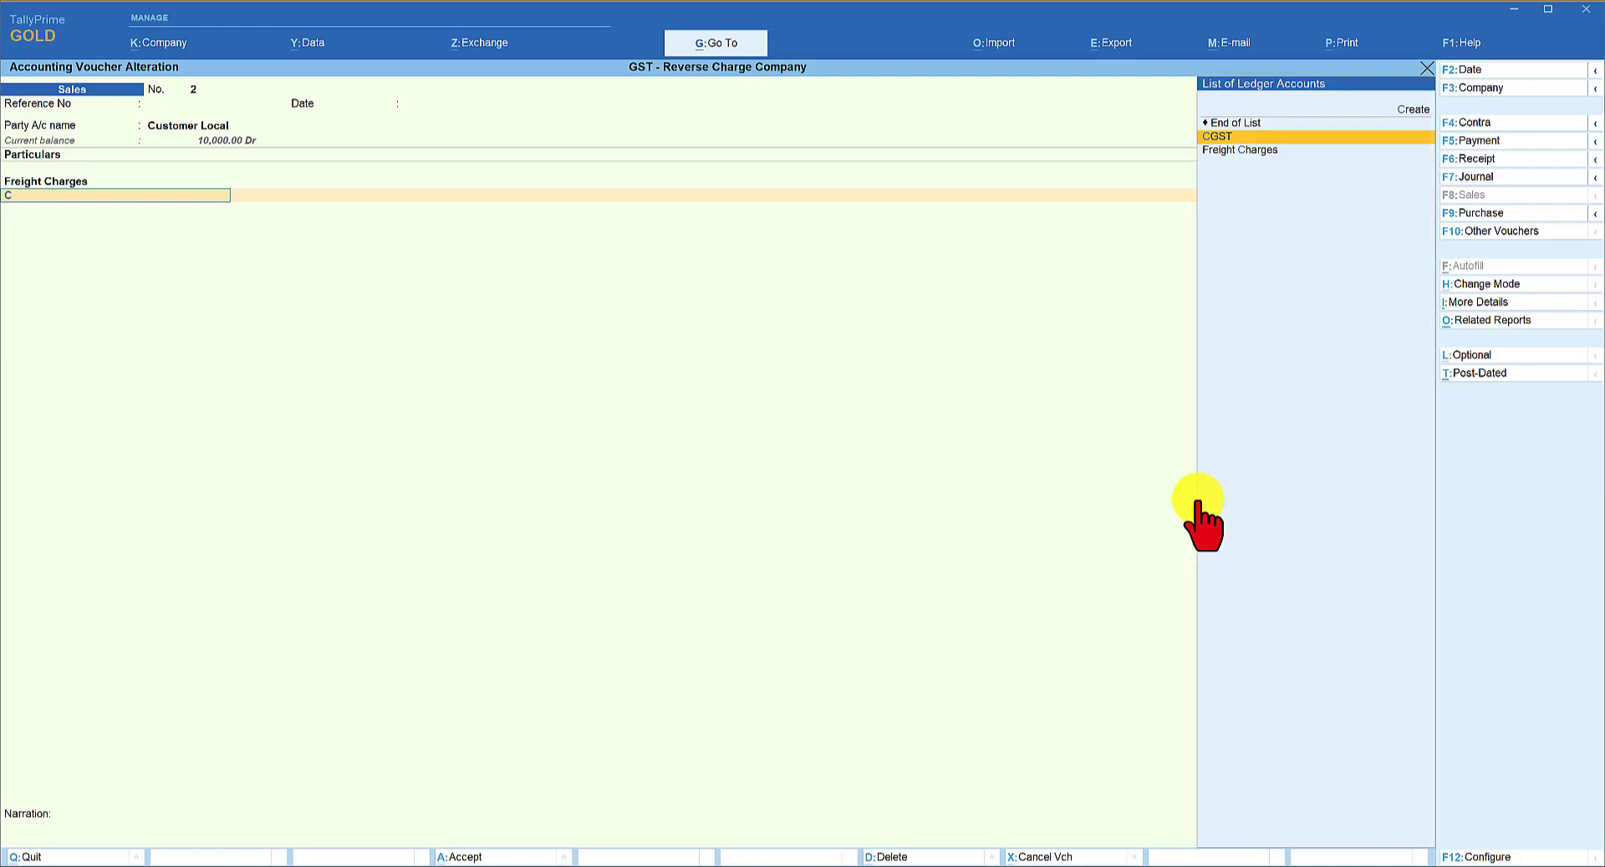
pyautogui.press('Return')
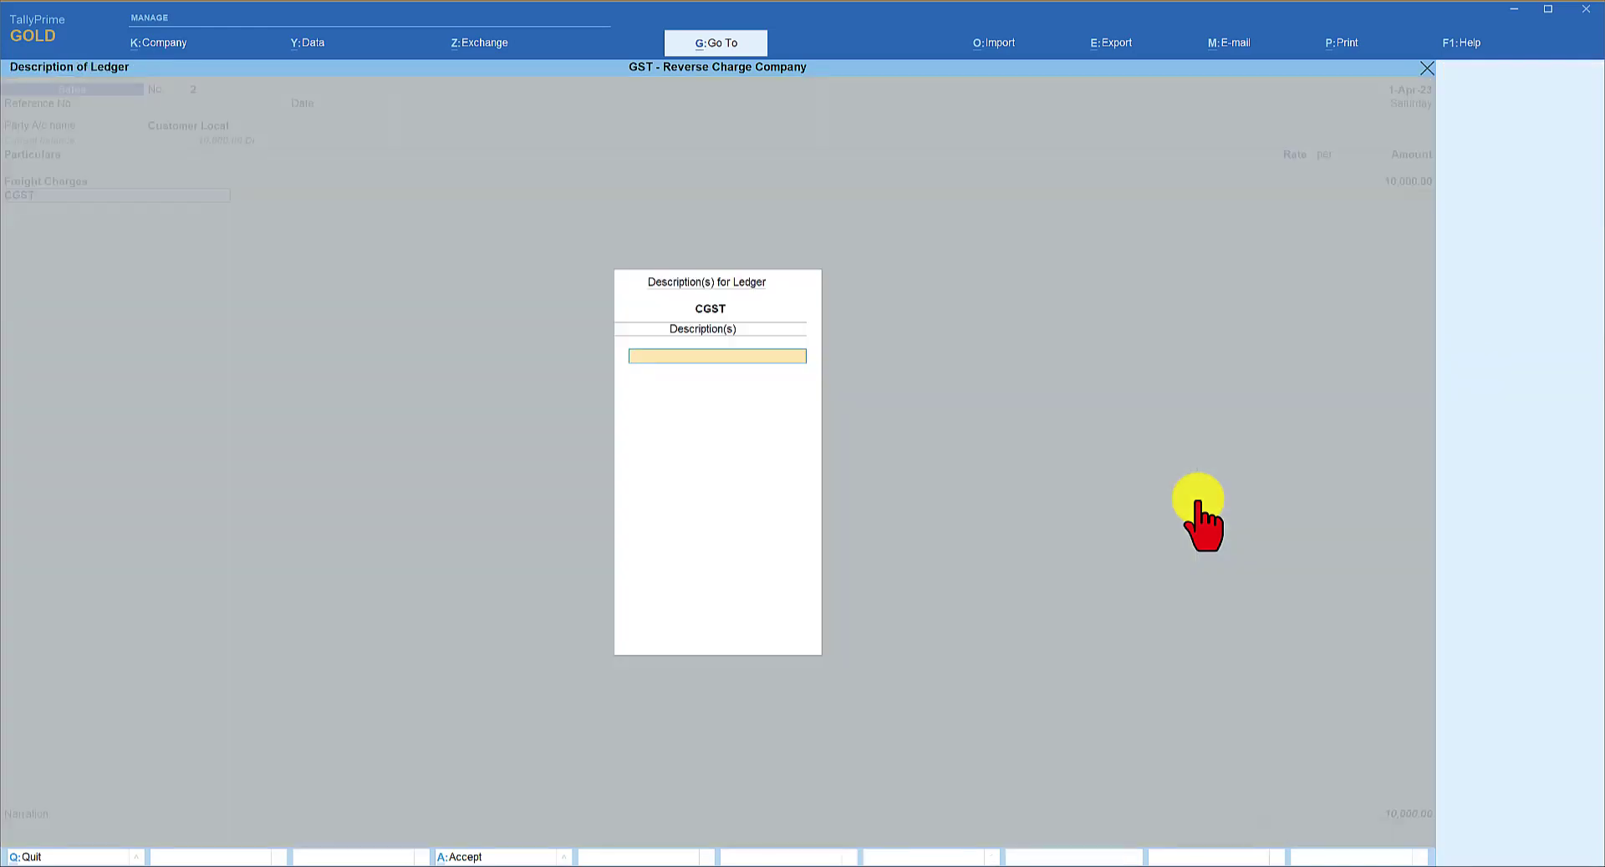
pyautogui.press('Return')
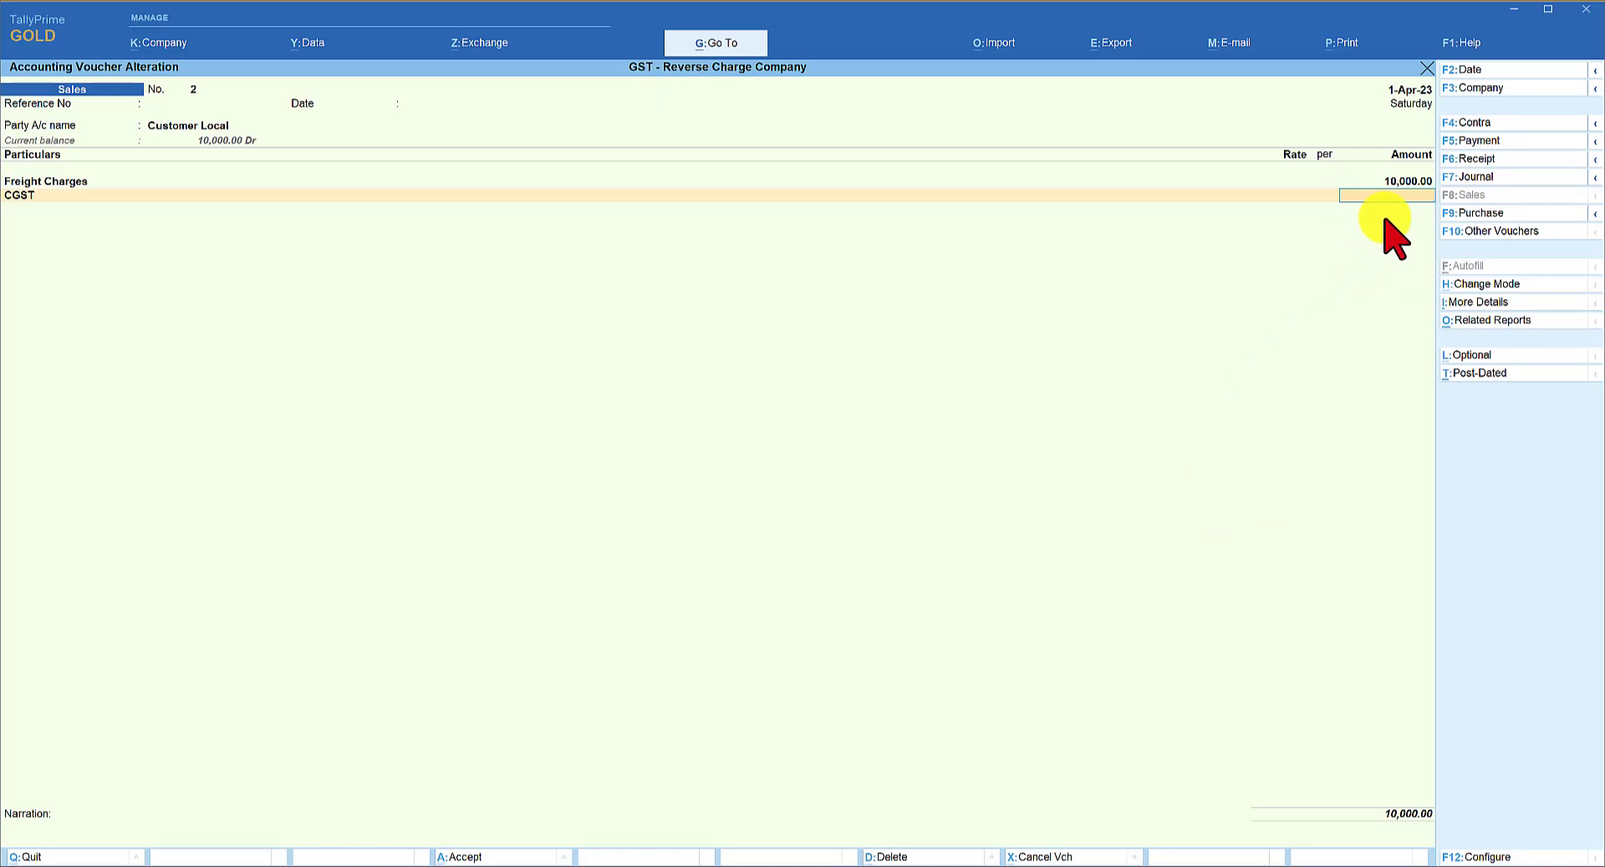
pyautogui.press('BackSpace')
pyautogui.press('Up')
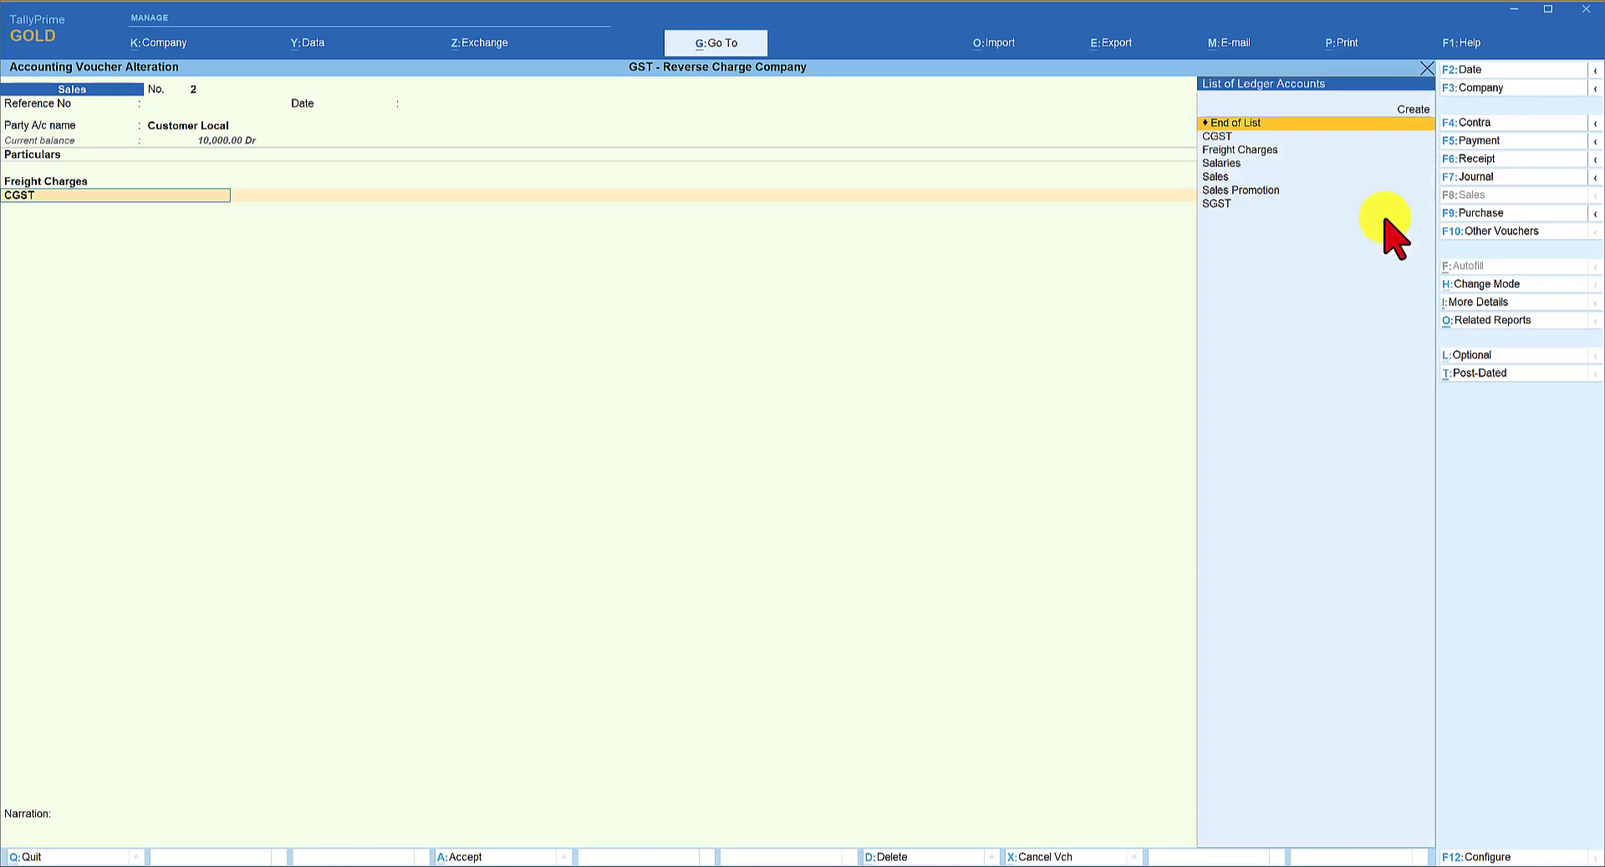
pyautogui.press('Return')
pyautogui.press('Return')
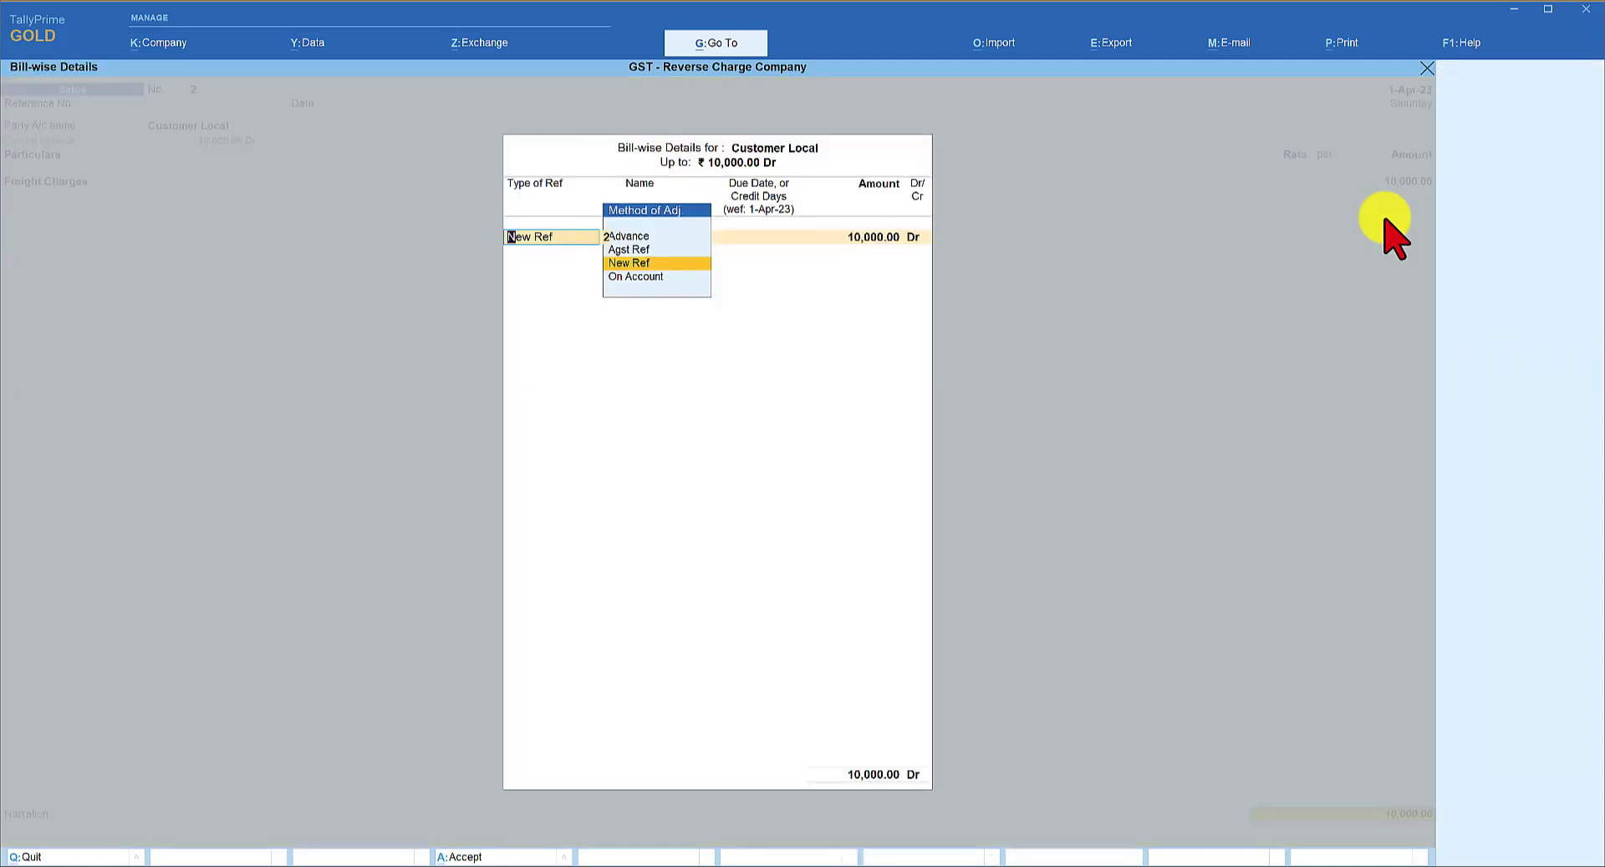
# Step: Accept the New Ref bill-wise details for Customer Local and save sales voucher 2
pyautogui.press('Return')
pyautogui.press('Return')
pyautogui.press('Return')
pyautogui.press('Return')
pyautogui.press('Return')
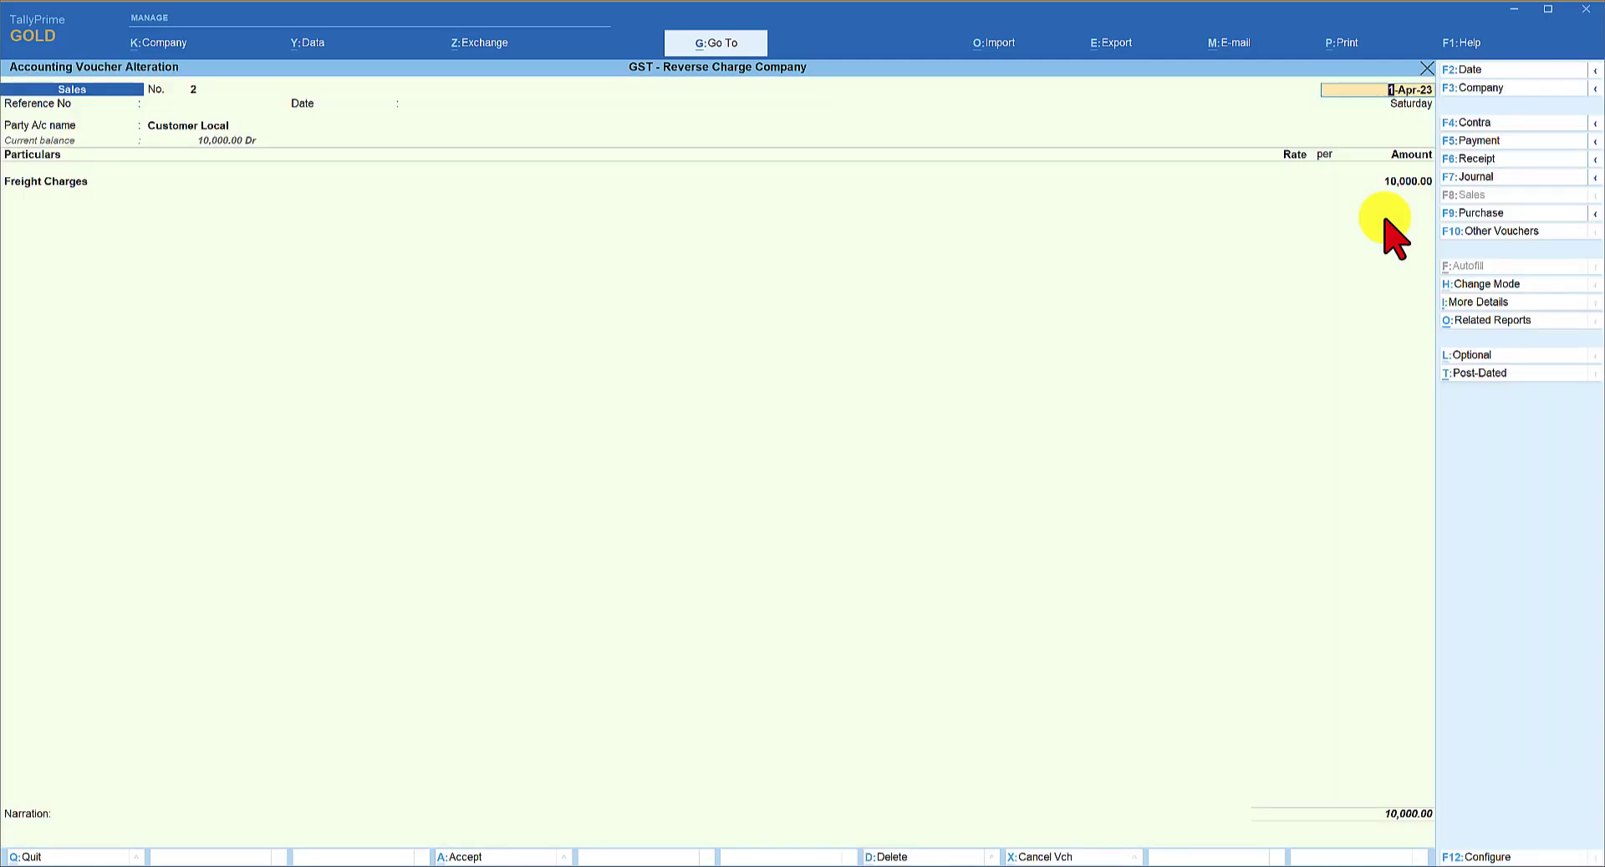
pyautogui.hotkey('ctrl', 'a')
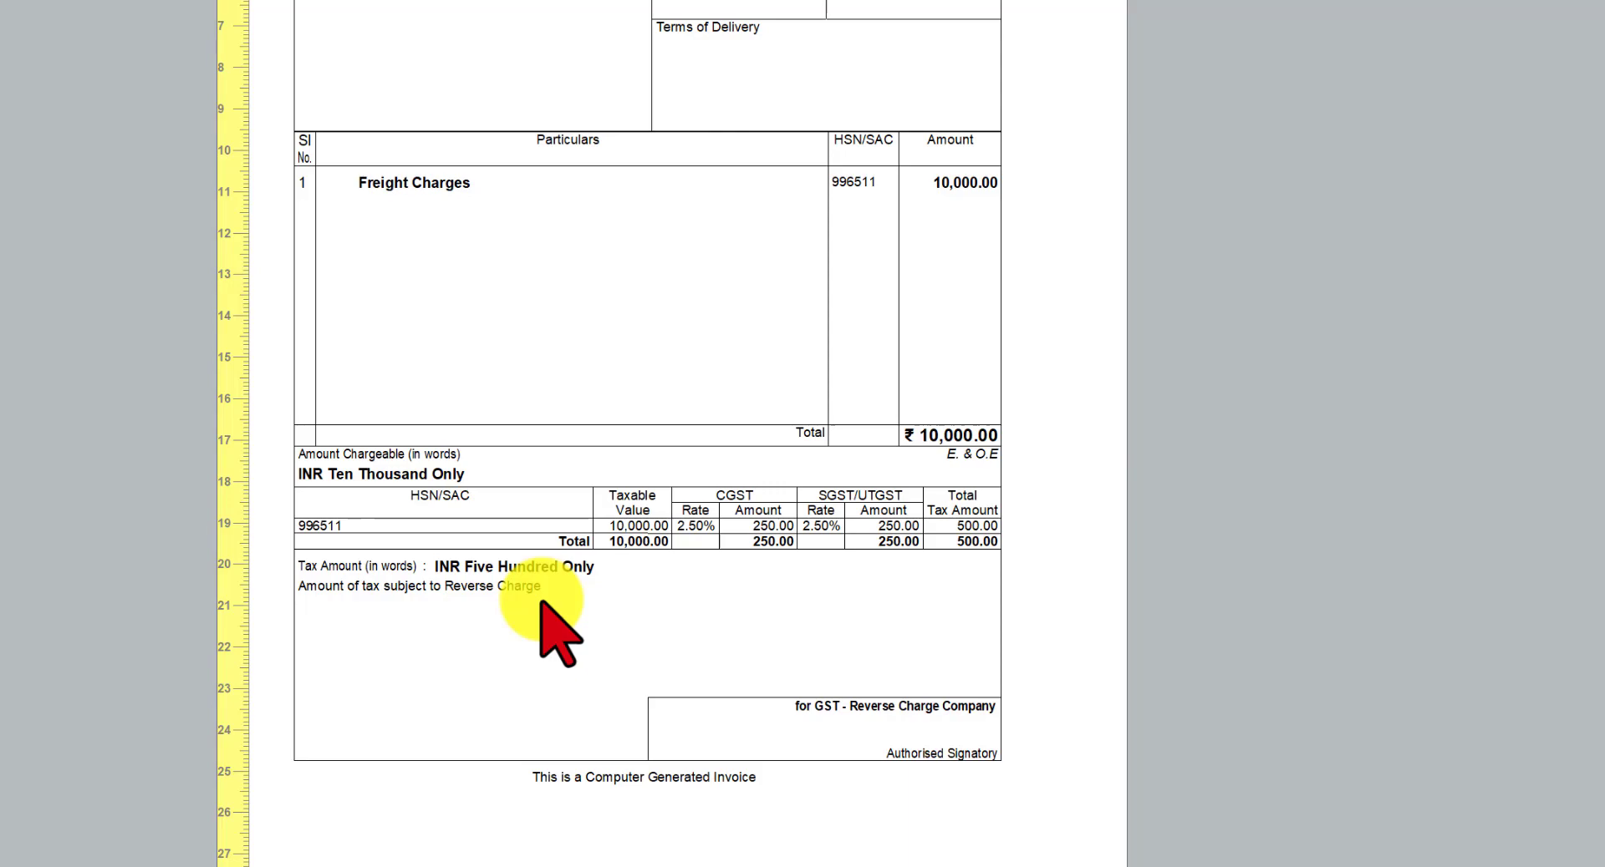
# Step: Close the invoice preview and the sales voucher, and view the GSTR-1 and GSTR-3B returns
pyautogui.press('Escape')
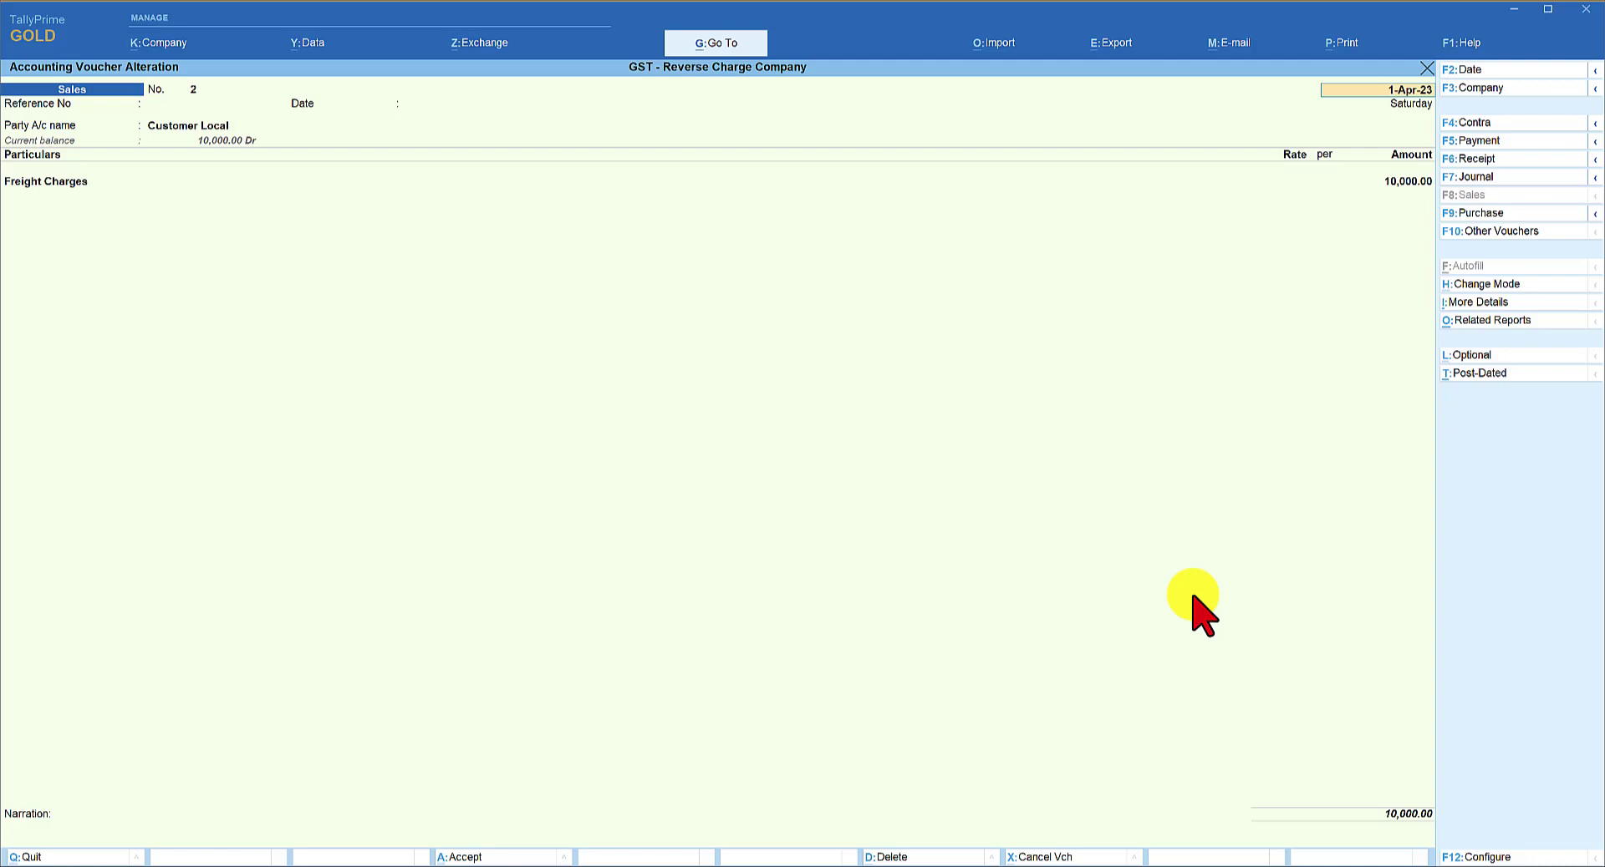
pyautogui.press('Escape')
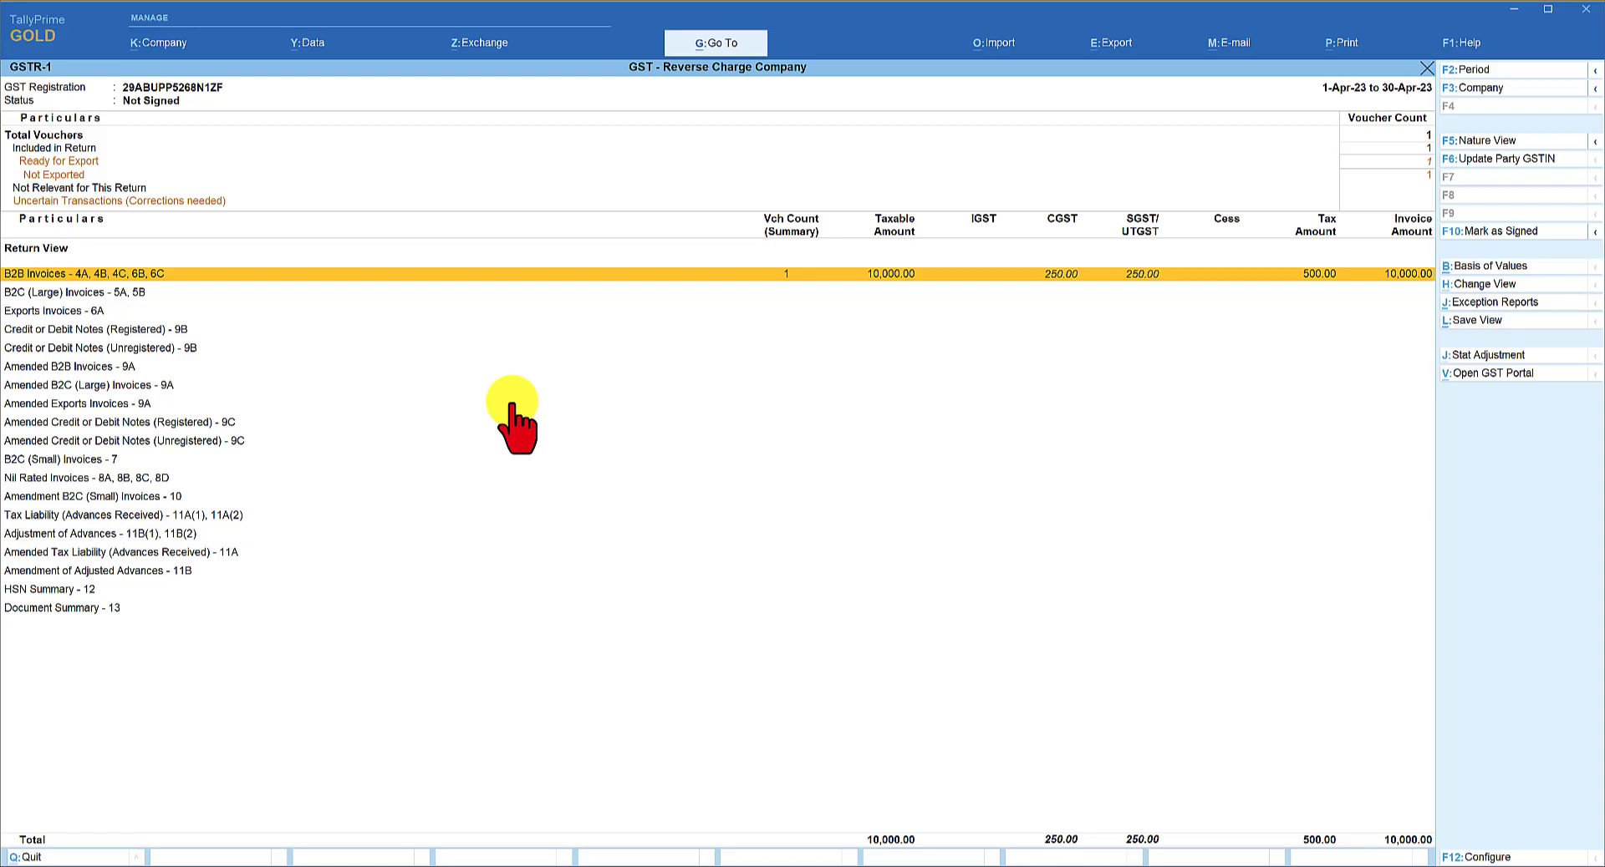
pyautogui.press('pagedown')
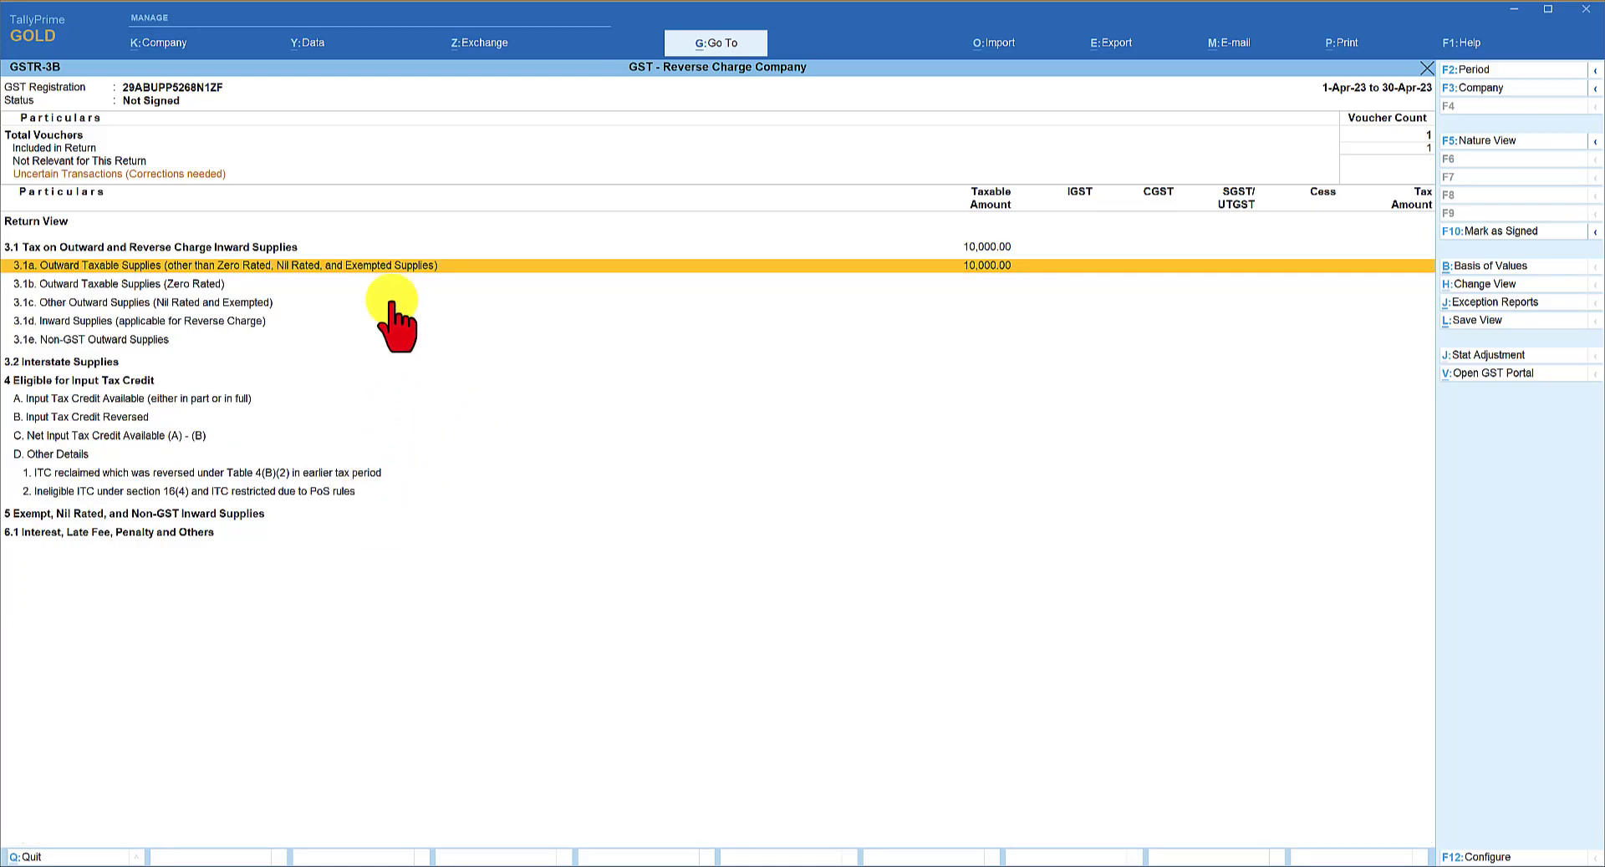